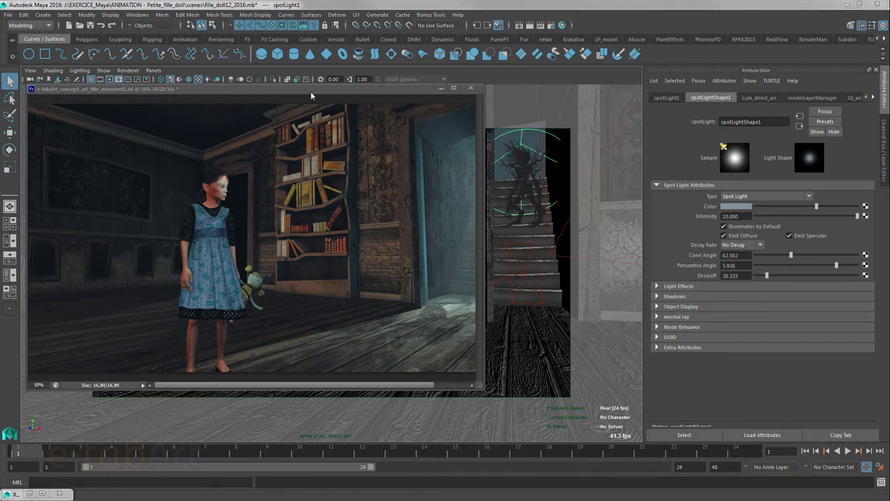
# Move the Photoshop concept-art window aside so the Maya scene with spotLight1's attributes shows.
pyautogui.moveTo(309, 86)
pyautogui.mouseDown()
pyautogui.moveTo(298, 99)
pyautogui.moveTo(305, 89)
pyautogui.mouseUp()
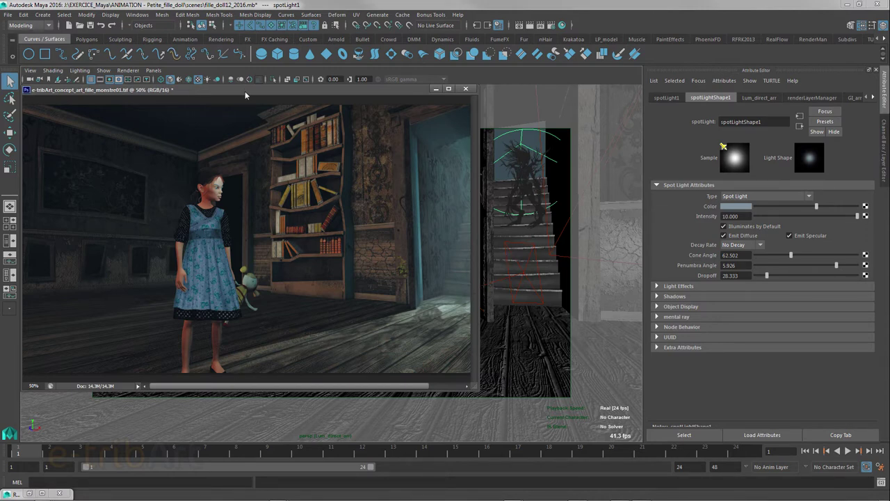
pyautogui.moveTo(241, 89)
pyautogui.mouseDown()
pyautogui.moveTo(257, 90)
pyautogui.moveTo(258, 100)
pyautogui.moveTo(254, 92)
pyautogui.moveTo(889, 105)
pyautogui.mouseUp()
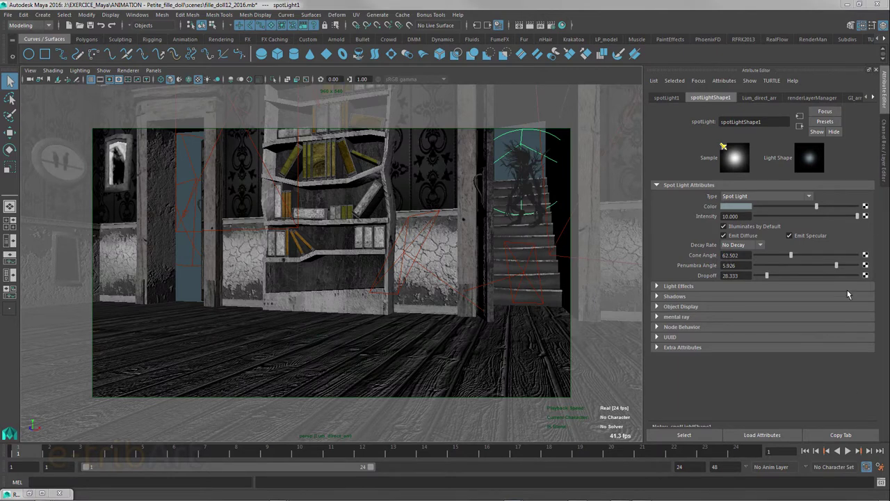
# Show the render layers in the Channel Box/Layer Editor and select masterLayer.
pyautogui.click(884, 180)
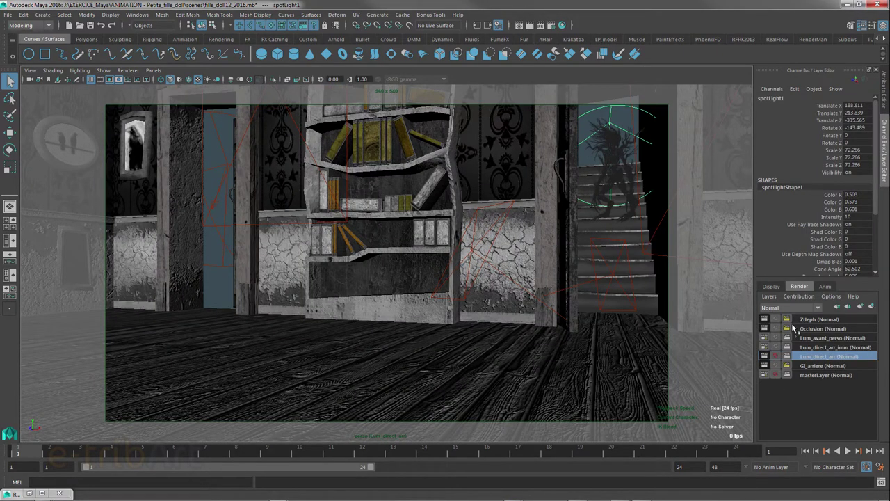
pyautogui.click(771, 286)
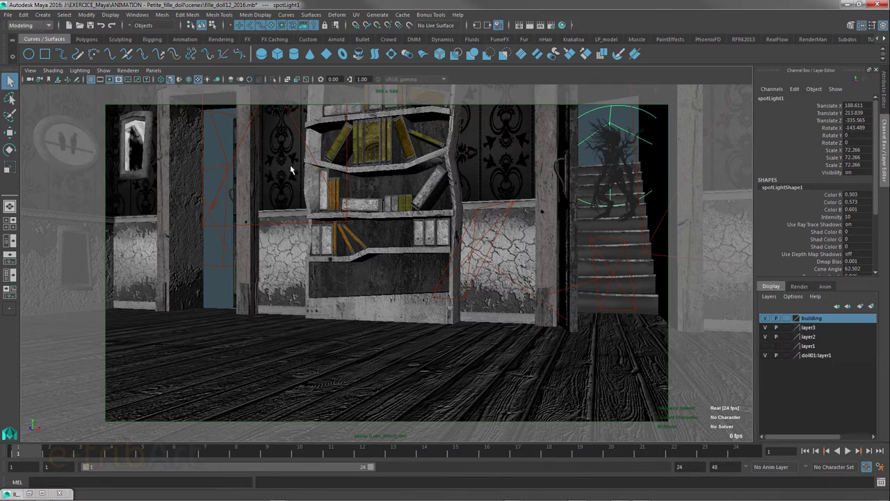
pyautogui.scroll(-3, 272, 226)
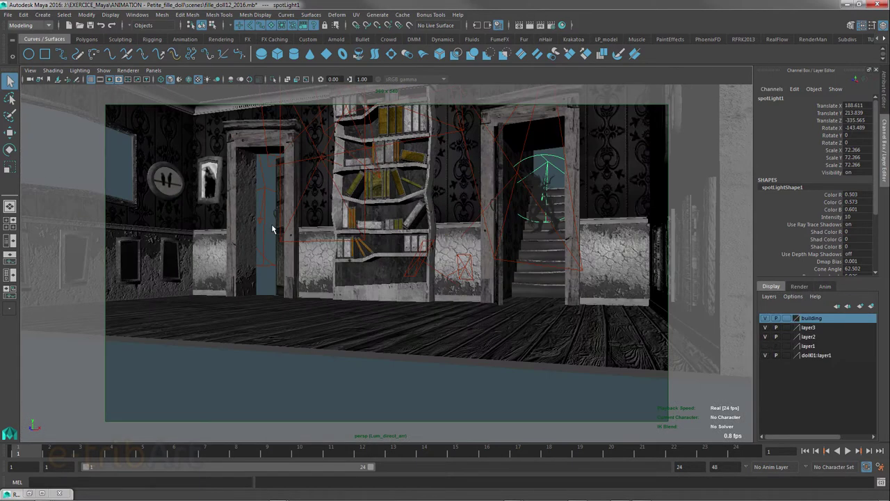
pyautogui.scroll(3, 271, 229)
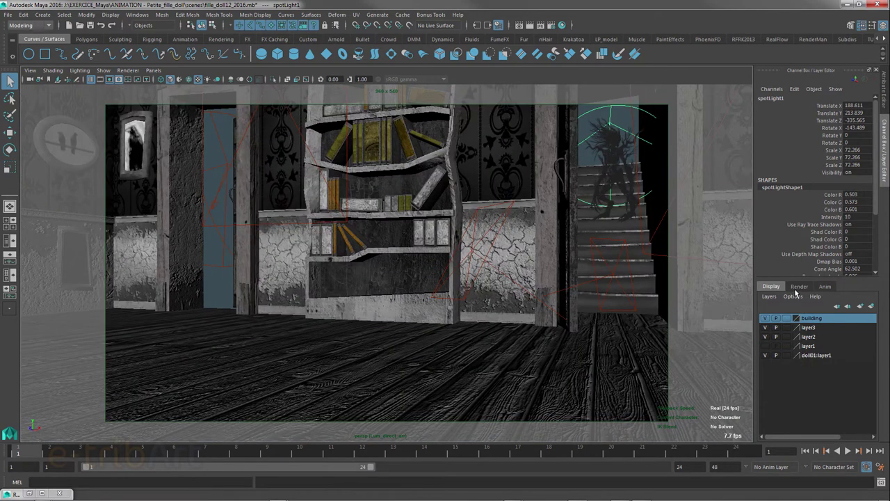
pyautogui.click(799, 286)
pyautogui.click(805, 376)
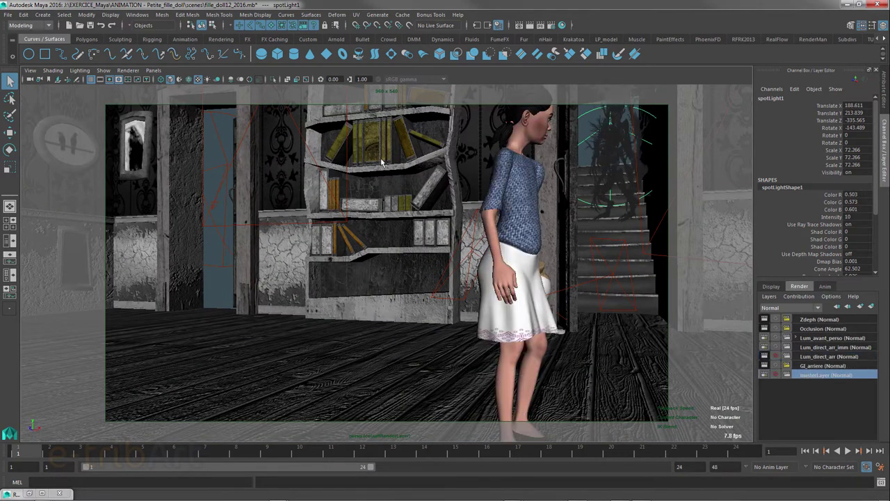
# Look through camera1, switch to the Lum_direct_arr layer and restore its mental ray render.
pyautogui.click(157, 76)
pyautogui.moveTo(169, 80)
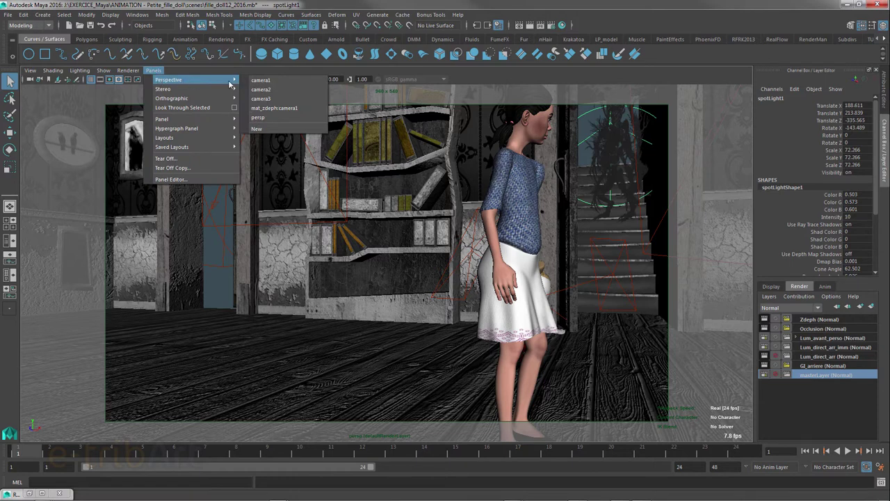
pyautogui.click(251, 84)
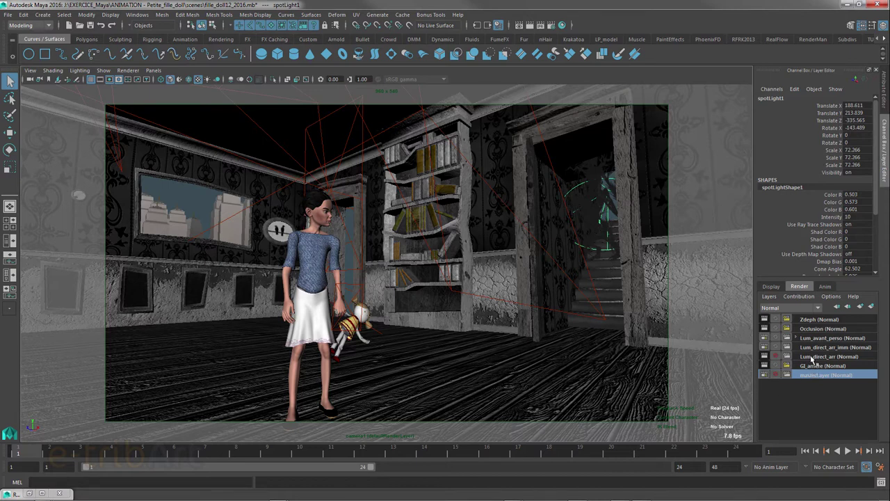
pyautogui.click(812, 358)
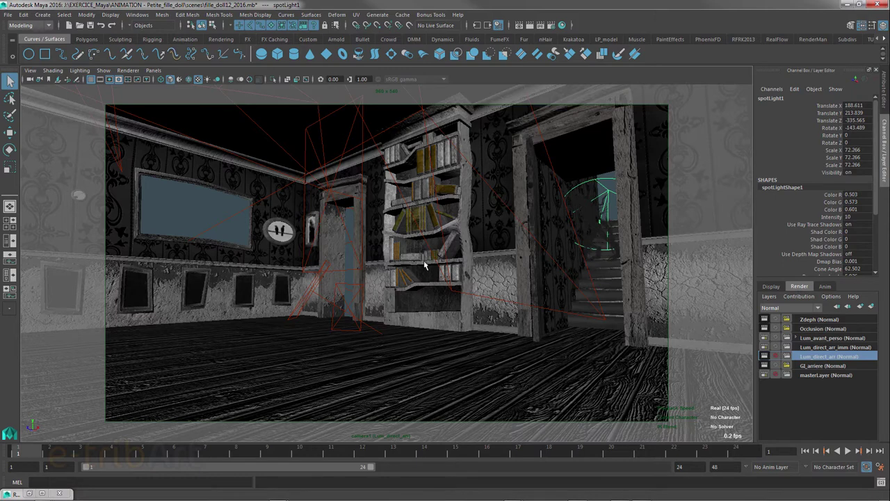
pyautogui.click(30, 494)
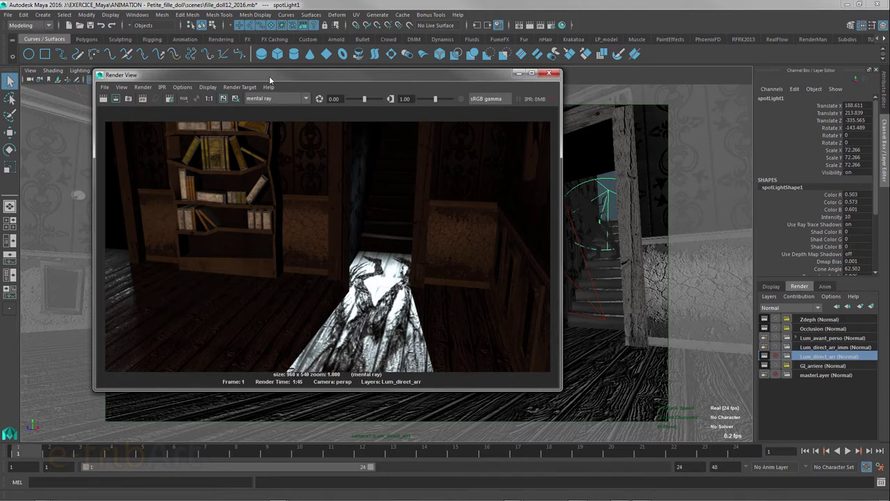
# Close Render View, view the stairs through persp, and bring up spotLightShape1's attributes.
pyautogui.moveTo(270, 80); pyautogui.dragTo(284, 98)
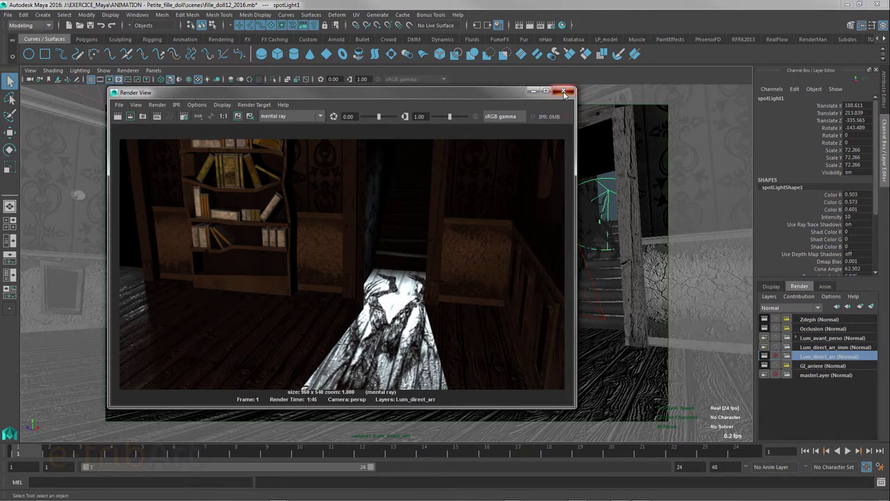
pyautogui.click(564, 92)
pyautogui.click(153, 71)
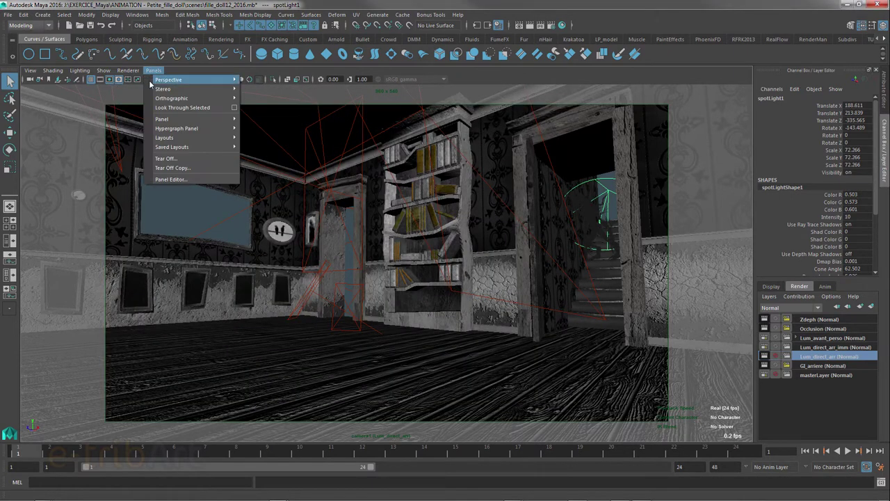
pyautogui.moveTo(169, 79)
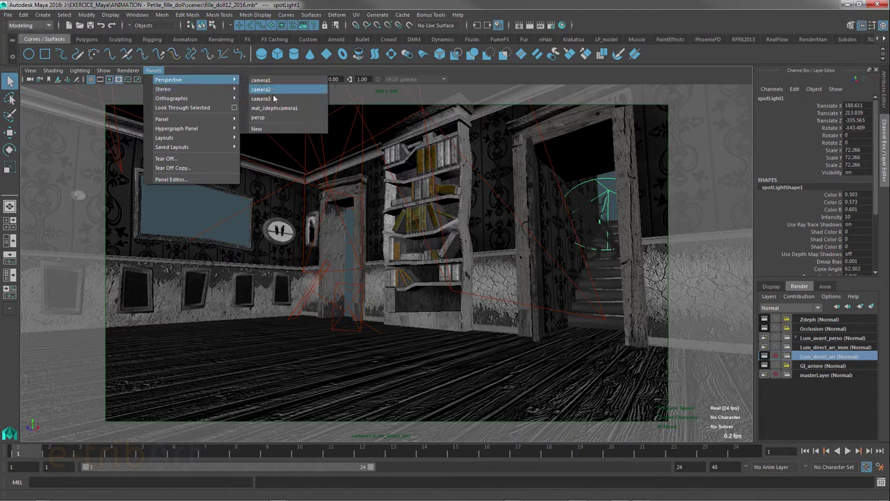
pyautogui.click(259, 117)
pyautogui.keyDown('alt'); pyautogui.moveTo(538, 265); pyautogui.dragTo(494, 310); pyautogui.keyUp('alt')
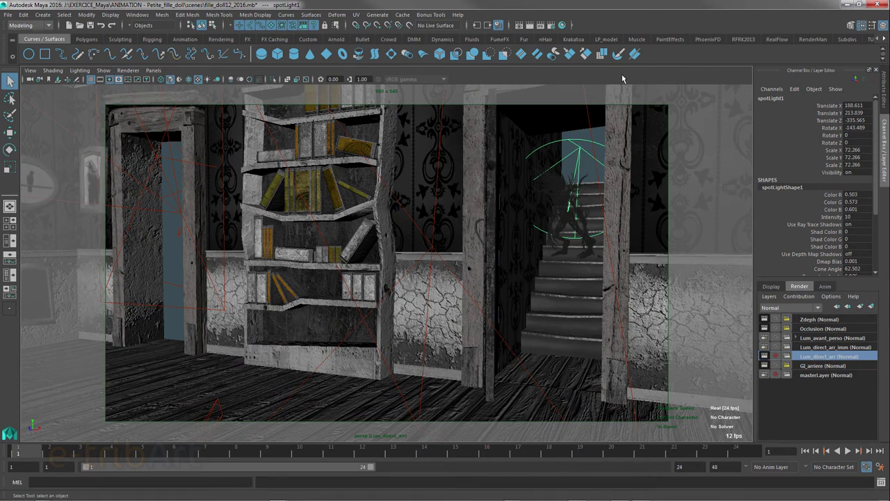
pyautogui.hotkey('ctrl', 'a')
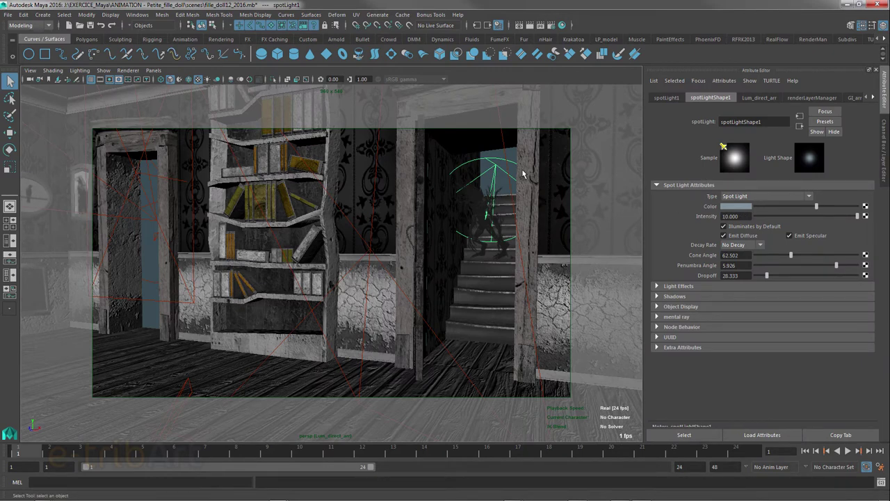
# Lower the spot light's intensity from 10 to 5.
pyautogui.click(739, 208)
pyautogui.moveTo(745, 217); pyautogui.dragTo(688, 216)
pyautogui.write('5')
pyautogui.press('Return')
# Frame the stairway doorway and select pPlane1, the plane holding the creature image.
pyautogui.keyDown('alt'); pyautogui.moveTo(488, 327); pyautogui.dragTo(487, 323); pyautogui.keyUp('alt')
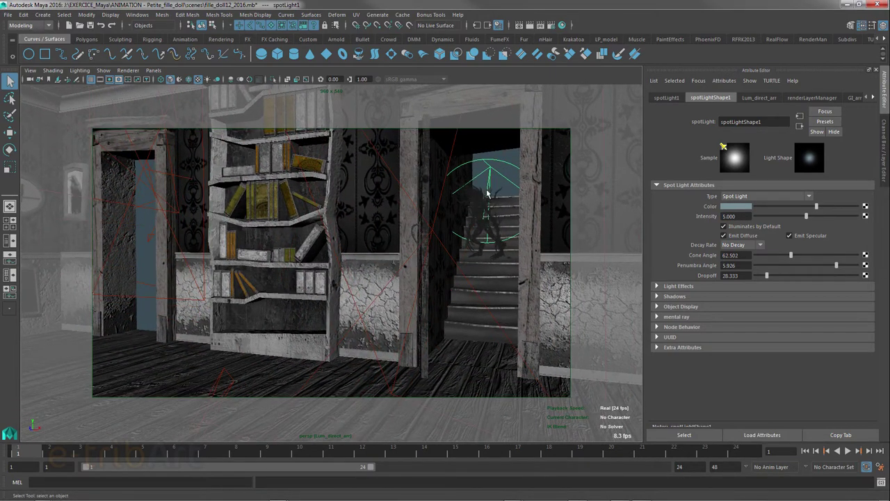
pyautogui.moveTo(489, 179)
pyautogui.keyDown('alt'); pyautogui.mouseDown()
pyautogui.moveTo(195, 270)
pyautogui.moveTo(288, 232)
pyautogui.moveTo(279, 232)
pyautogui.mouseUp(); pyautogui.keyUp('alt')
pyautogui.scroll(5, 488, 187)
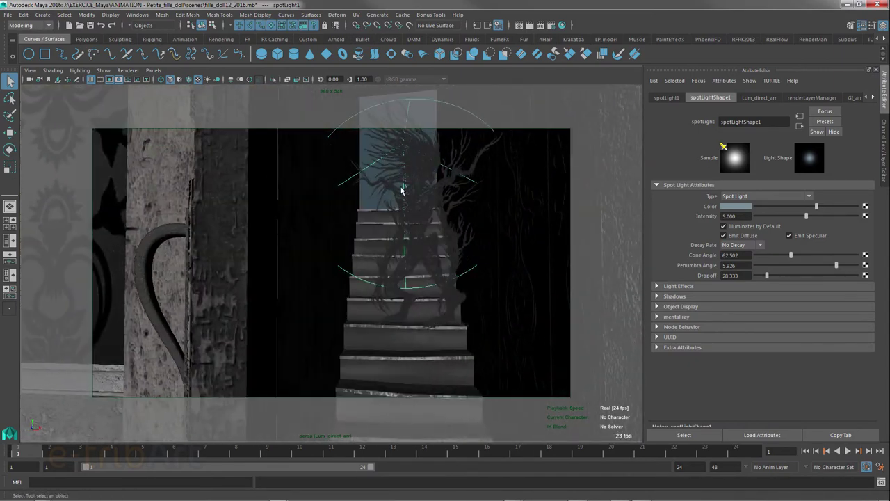
pyautogui.click(436, 213)
pyautogui.keyDown('alt'); pyautogui.moveTo(435, 223); pyautogui.dragTo(429, 227); pyautogui.keyUp('alt')
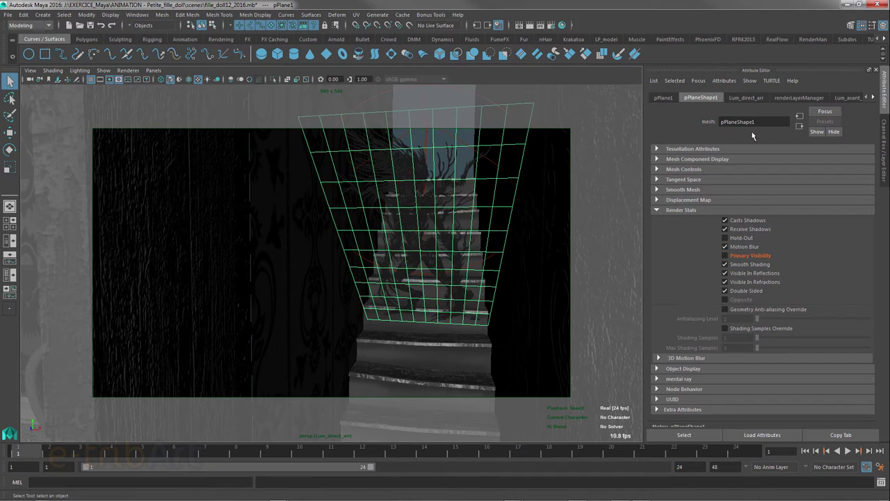
# Follow the plane's shading connections through its transparency texture to the blinn7 material.
pyautogui.click(874, 98)
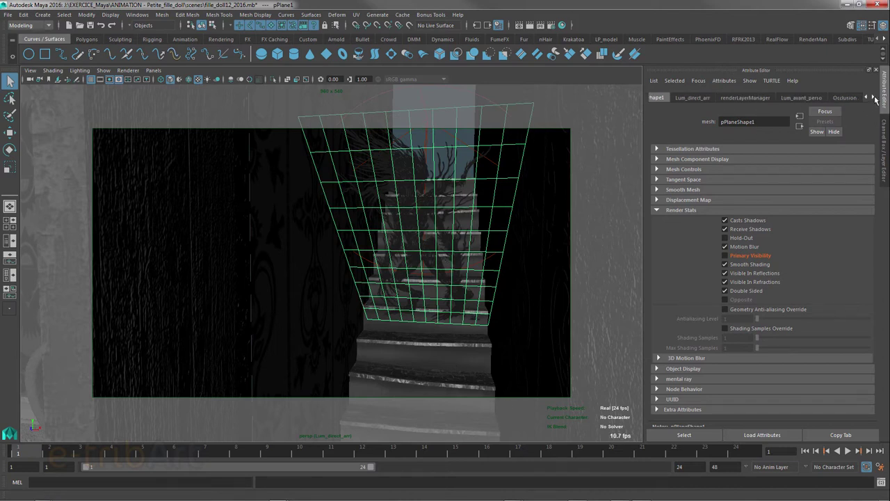
pyautogui.click(849, 97)
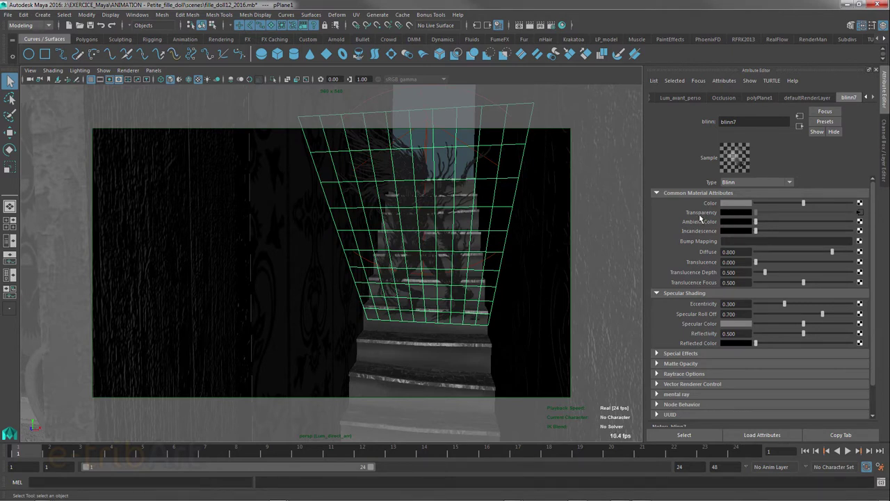
pyautogui.click(860, 214)
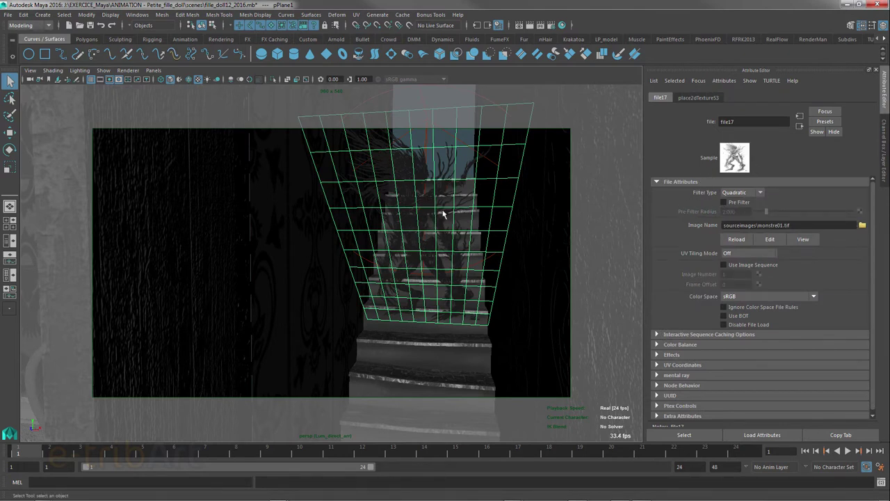
pyautogui.click(800, 129)
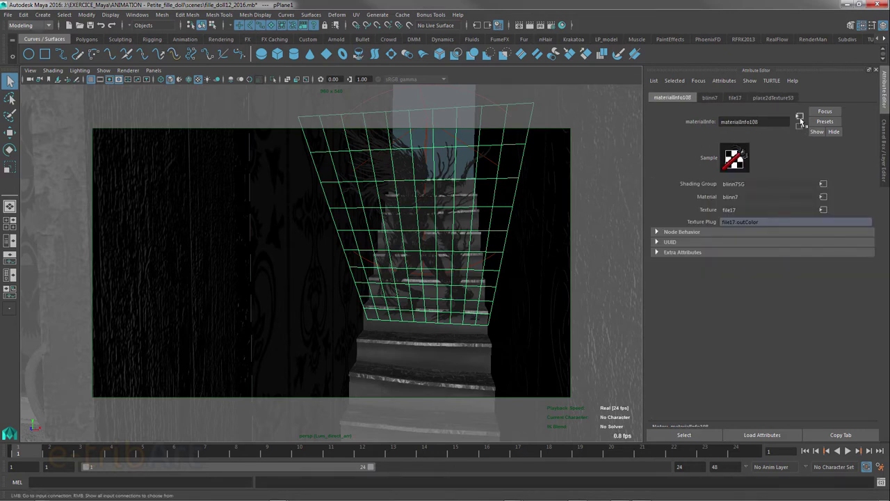
pyautogui.click(800, 120)
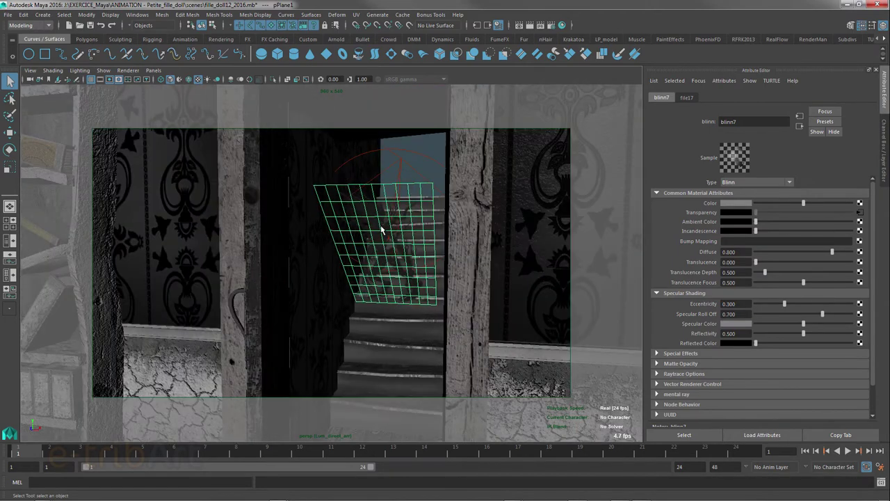
pyautogui.moveTo(381, 230)
pyautogui.keyDown('alt'); pyautogui.mouseDown()
pyautogui.moveTo(417, 163)
pyautogui.moveTo(441, 160)
pyautogui.moveTo(412, 161)
pyautogui.moveTo(445, 167)
pyautogui.moveTo(483, 141)
pyautogui.moveTo(468, 142)
pyautogui.moveTo(484, 147)
pyautogui.mouseUp(); pyautogui.keyUp('alt')
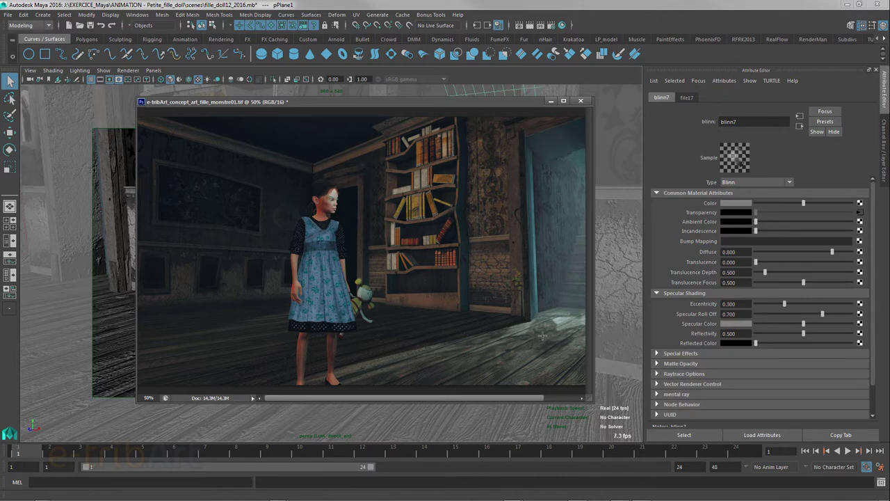
# Dismiss the Photoshop concept-art reference of the girl in the haunted room.
pyautogui.click(227, 101)
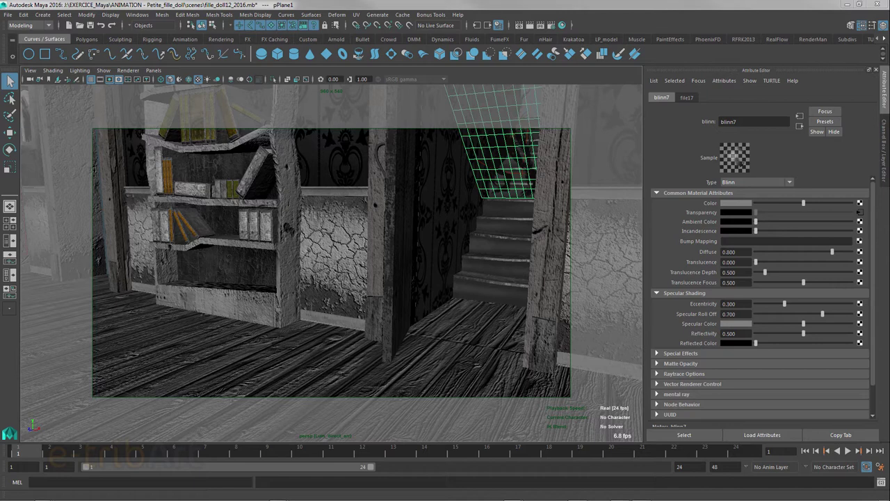
# Tumble, dolly and pan low across the floorboards, ending framed on the bookshelf and stairway doorway.
pyautogui.keyDown('alt'); pyautogui.moveTo(448, 236); pyautogui.dragTo(454, 262); pyautogui.keyUp('alt')
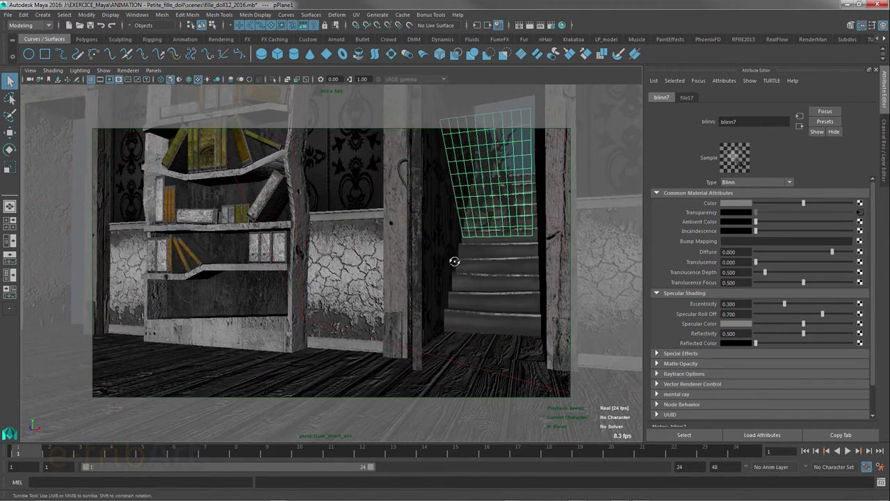
pyautogui.moveTo(454, 262)
pyautogui.keyDown('alt'); pyautogui.mouseDown(button='right')
pyautogui.moveTo(522, 211)
pyautogui.moveTo(513, 216)
pyautogui.mouseUp(button='right'); pyautogui.keyUp('alt')
pyautogui.moveTo(513, 217)
pyautogui.keyDown('alt'); pyautogui.mouseDown()
pyautogui.moveTo(505, 199)
pyautogui.moveTo(512, 234)
pyautogui.mouseUp(); pyautogui.keyUp('alt')
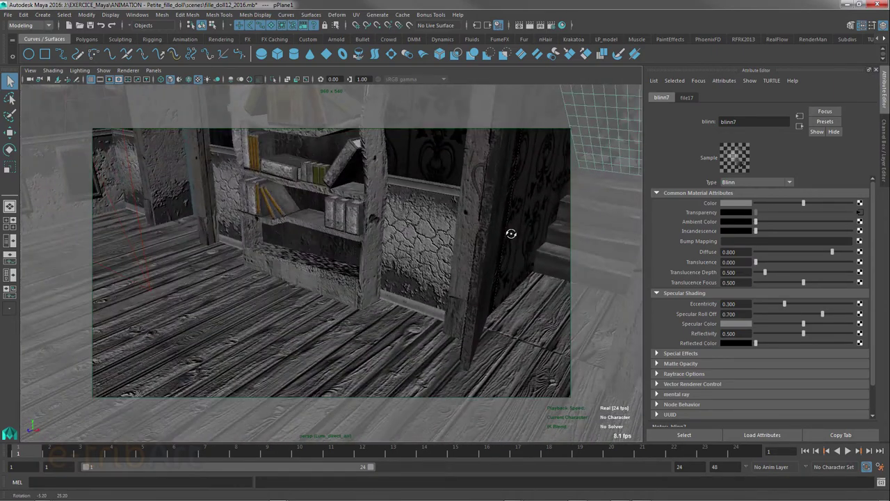
pyautogui.keyDown('alt'); pyautogui.moveTo(512, 234); pyautogui.dragTo(475, 165, button='middle'); pyautogui.keyUp('alt')
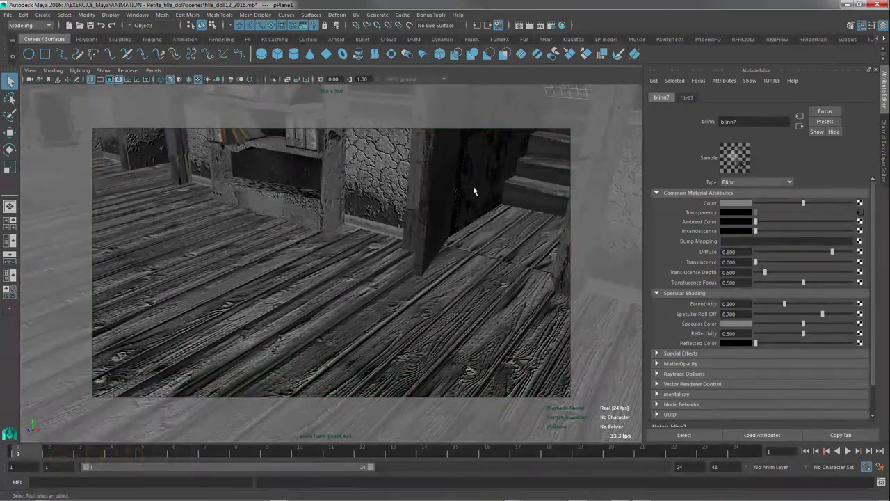
pyautogui.moveTo(474, 192)
pyautogui.keyDown('alt'); pyautogui.mouseDown()
pyautogui.moveTo(418, 208)
pyautogui.moveTo(441, 201)
pyautogui.mouseUp(); pyautogui.keyUp('alt')
pyautogui.keyDown('alt'); pyautogui.moveTo(441, 201); pyautogui.dragTo(466, 203, button='middle'); pyautogui.keyUp('alt')
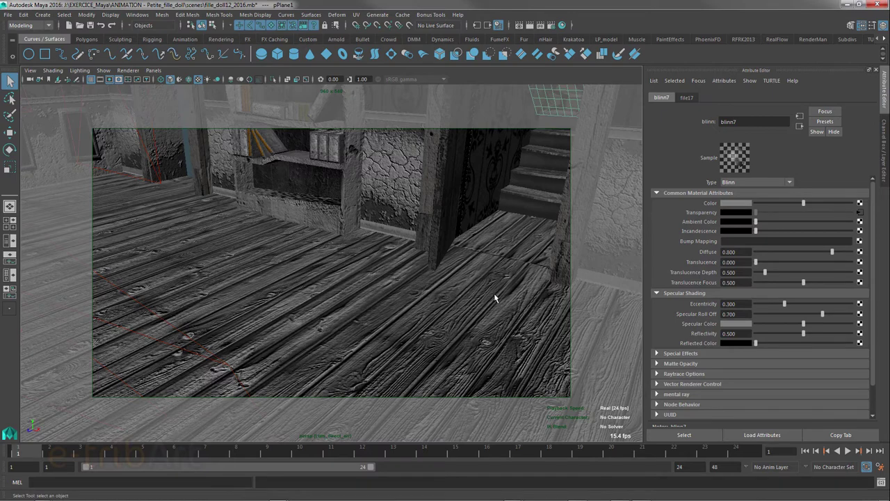
pyautogui.keyDown('alt'); pyautogui.moveTo(494, 298); pyautogui.dragTo(505, 286); pyautogui.keyUp('alt')
pyautogui.moveTo(512, 244)
pyautogui.keyDown('alt'); pyautogui.mouseDown()
pyautogui.moveTo(461, 374)
pyautogui.moveTo(466, 349)
pyautogui.mouseUp(); pyautogui.keyUp('alt')
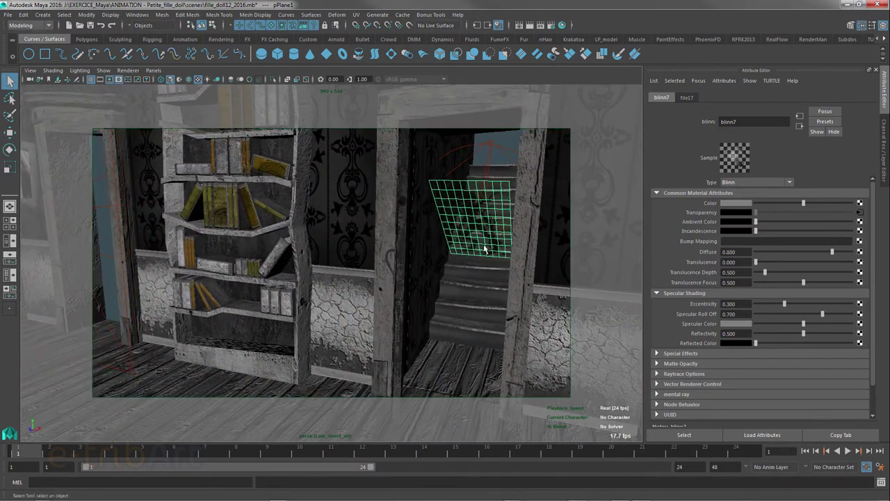
# Select the spot light, then the doorway plane, and bring up the plane's blinn7 material.
pyautogui.click(489, 149)
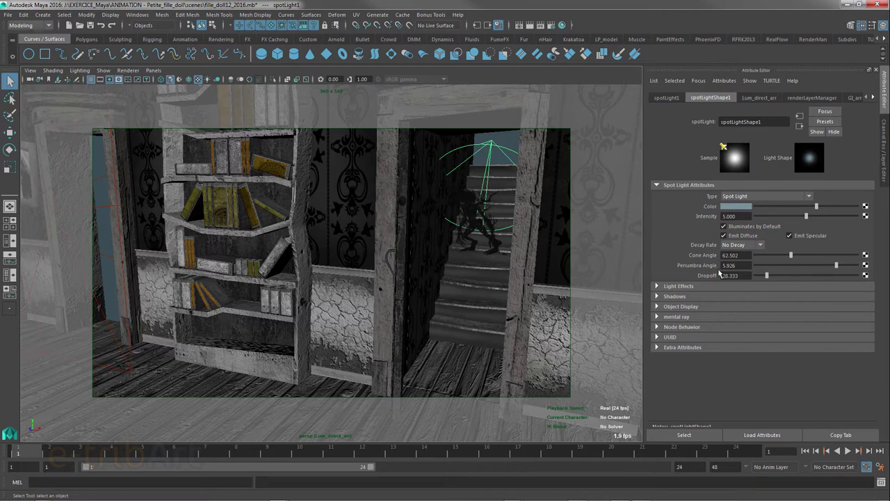
pyautogui.click(475, 206)
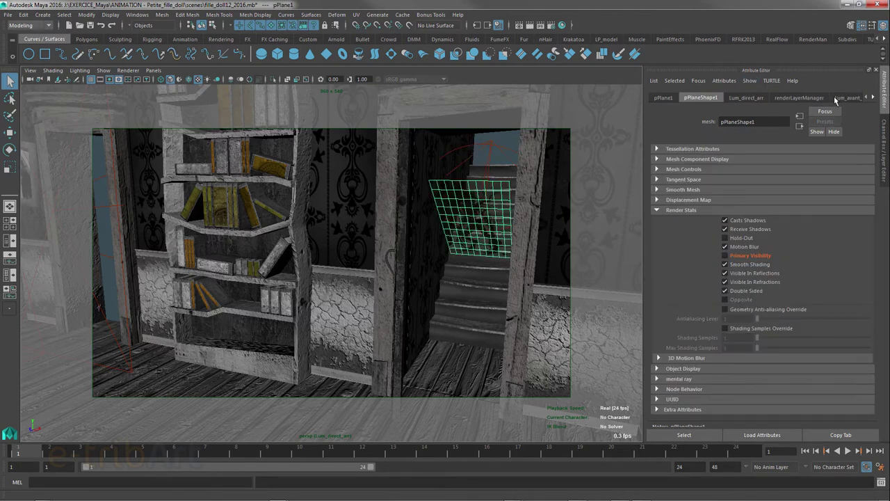
pyautogui.click(873, 98)
pyautogui.click(872, 98)
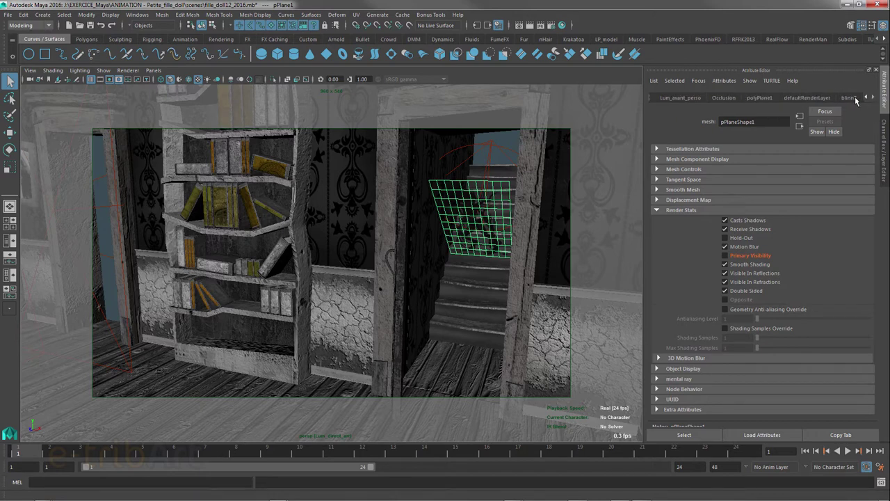
pyautogui.click(849, 97)
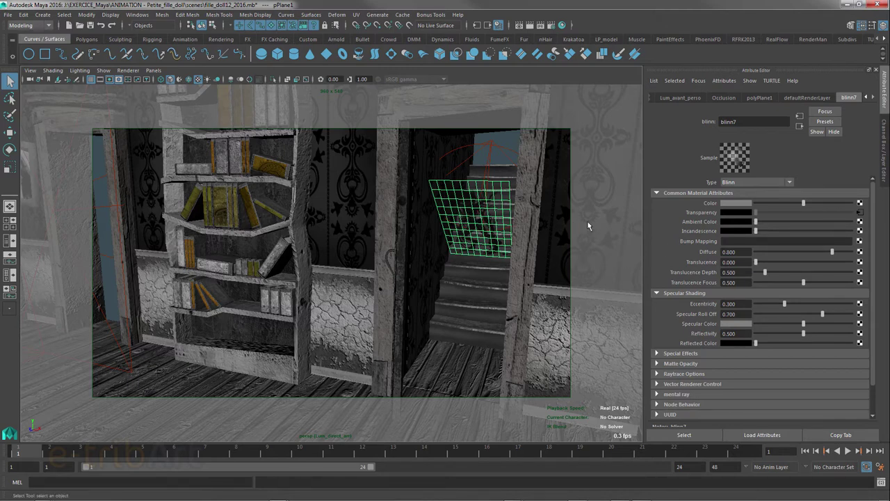
# Set blinn7's eccentricity, specular roll off and reflectivity to 0 with black specular colour.
pyautogui.scroll(-2, 741, 273)
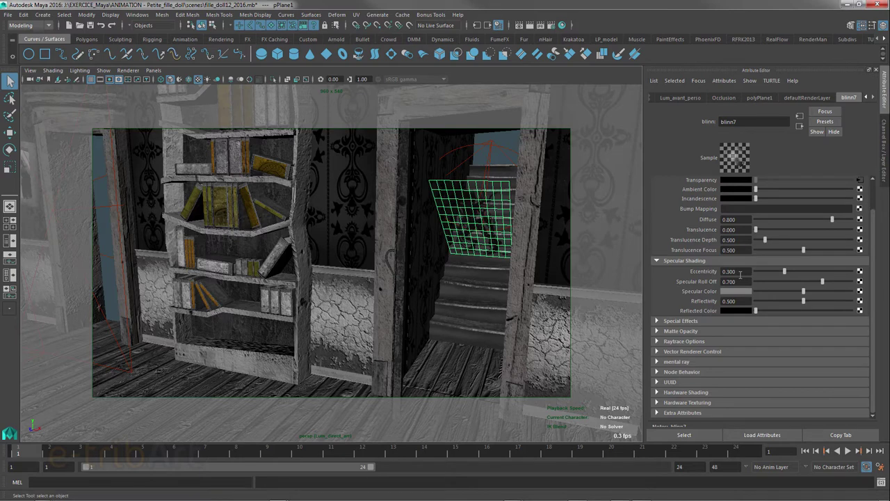
pyautogui.scroll(2, 741, 274)
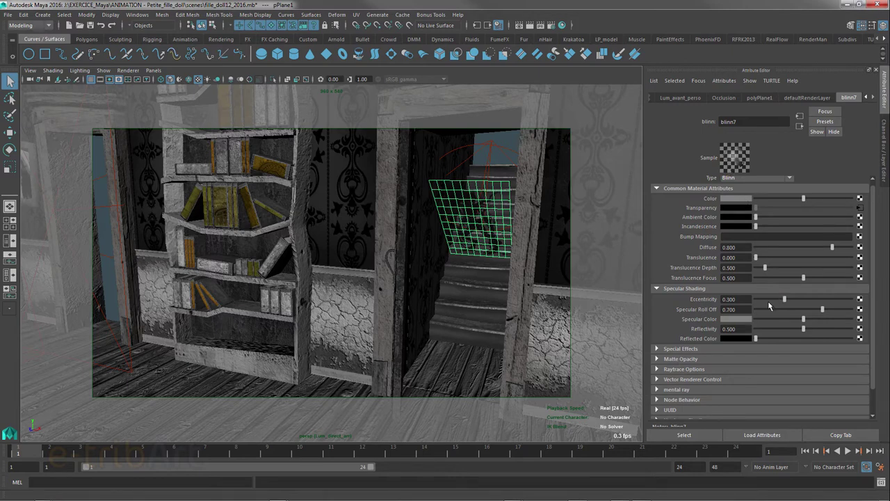
pyautogui.moveTo(767, 299)
pyautogui.mouseDown()
pyautogui.moveTo(741, 301)
pyautogui.moveTo(739, 320)
pyautogui.moveTo(787, 309)
pyautogui.moveTo(818, 319)
pyautogui.mouseUp()
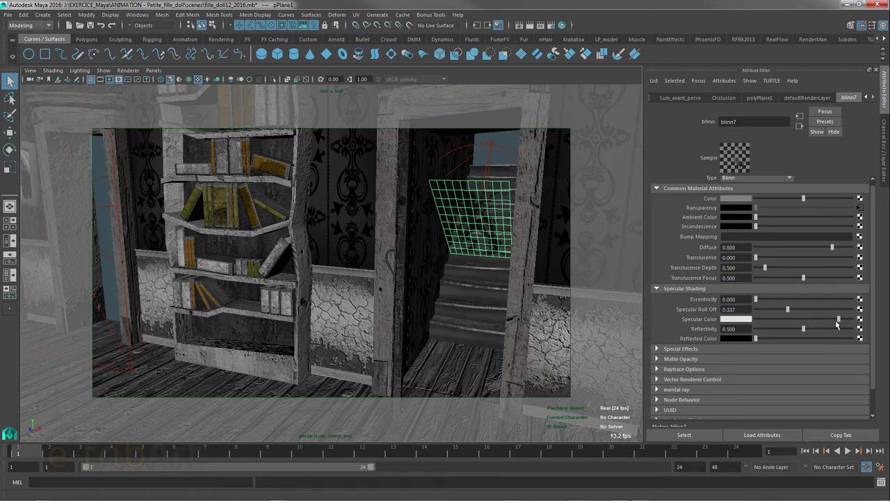
pyautogui.moveTo(756, 299)
pyautogui.mouseDown()
pyautogui.moveTo(794, 299)
pyautogui.moveTo(756, 300)
pyautogui.moveTo(746, 320)
pyautogui.mouseUp()
pyautogui.moveTo(804, 329); pyautogui.dragTo(785, 329)
pyautogui.moveTo(722, 334); pyautogui.dragTo(724, 334)
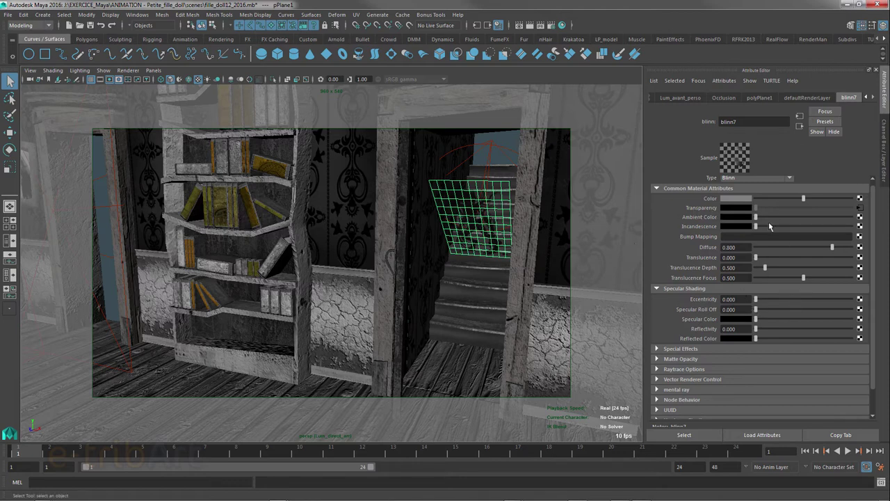
# Enable spotLightShape1's raytrace shadows: light radius 0.5, 50 shadow rays, ray depth limit 5.
pyautogui.click(492, 143)
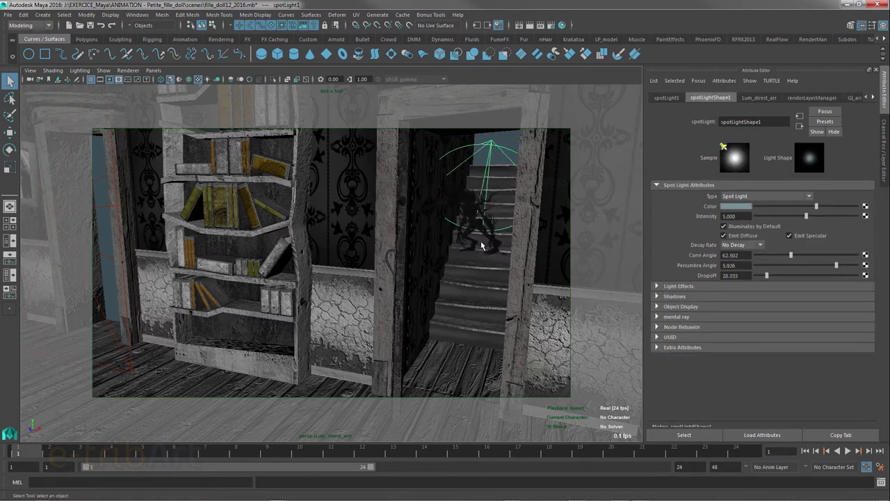
pyautogui.click(691, 297)
pyautogui.click(722, 317)
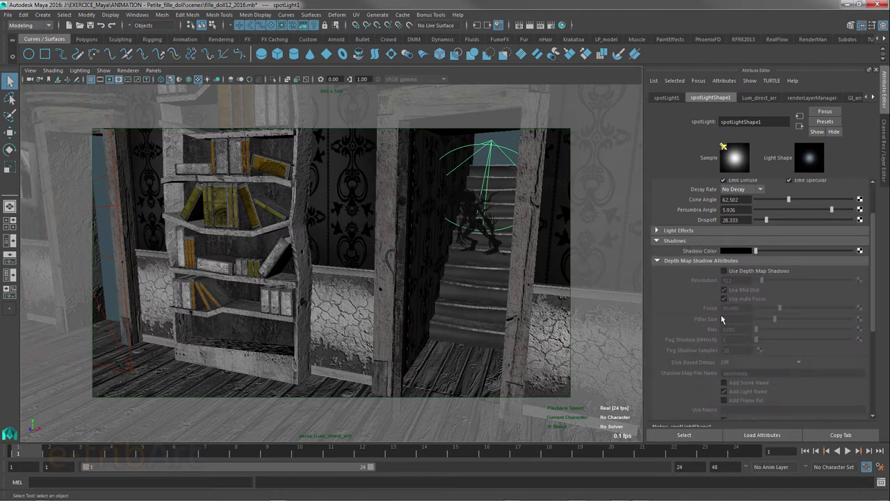
pyautogui.scroll(-5, 722, 318)
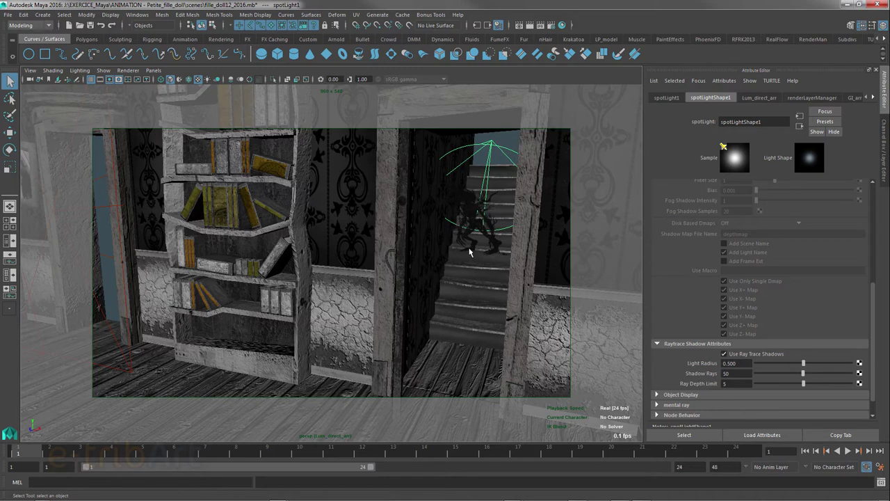
pyautogui.scroll(4, 699, 249)
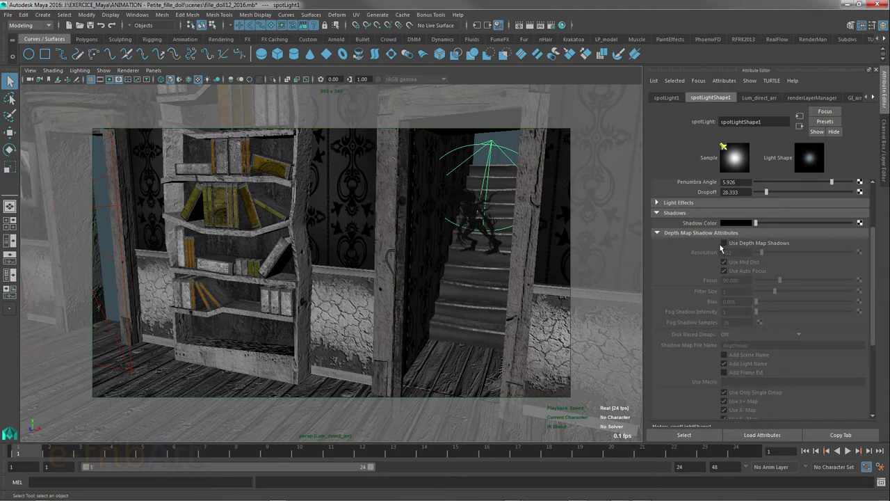
pyautogui.scroll(-3, 747, 311)
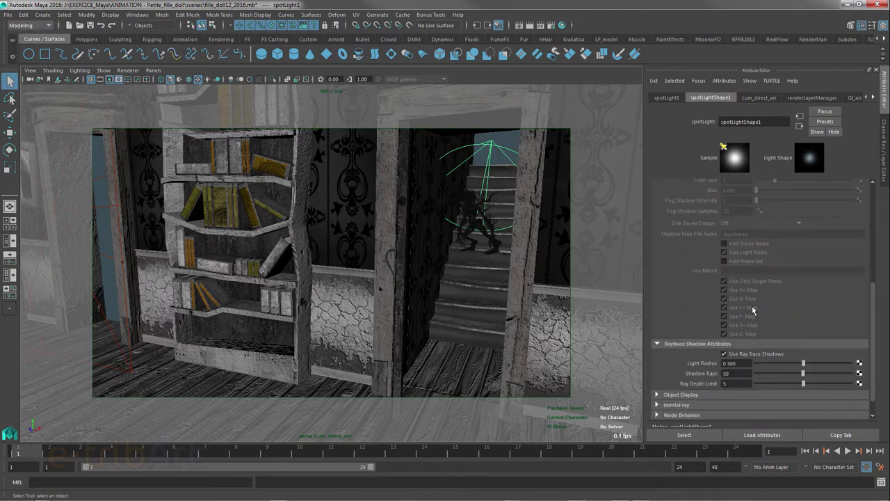
pyautogui.scroll(-2, 748, 311)
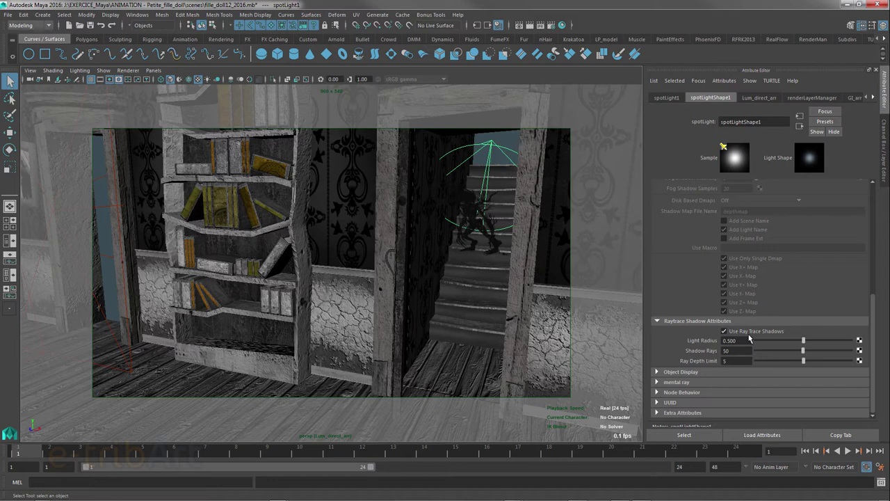
pyautogui.click(724, 361)
pyautogui.click(740, 352)
# Turn off pPlane1's Primary Visibility in Render Stats, then render Lum_direct_arr with mental ray.
pyautogui.click(464, 197)
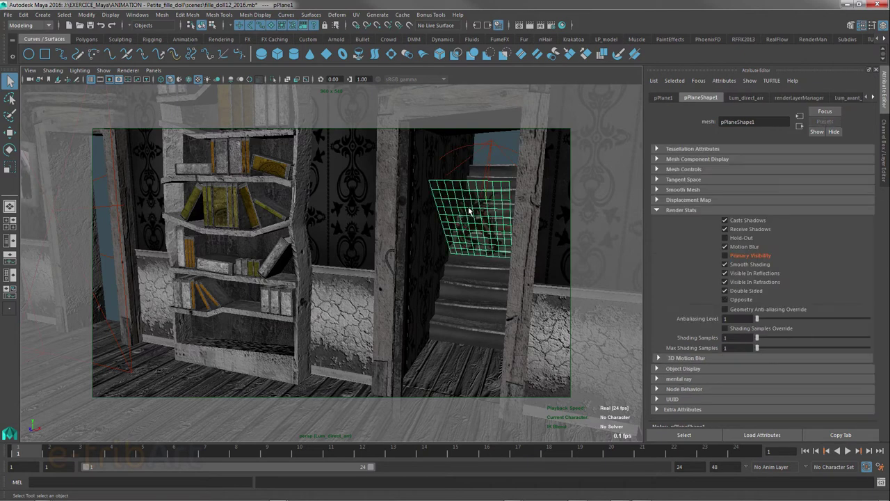
pyautogui.click(490, 165)
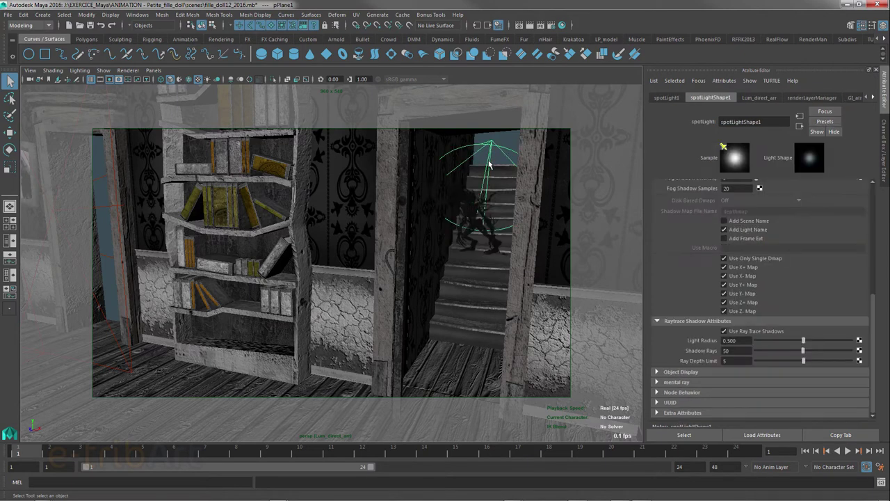
pyautogui.click(470, 207)
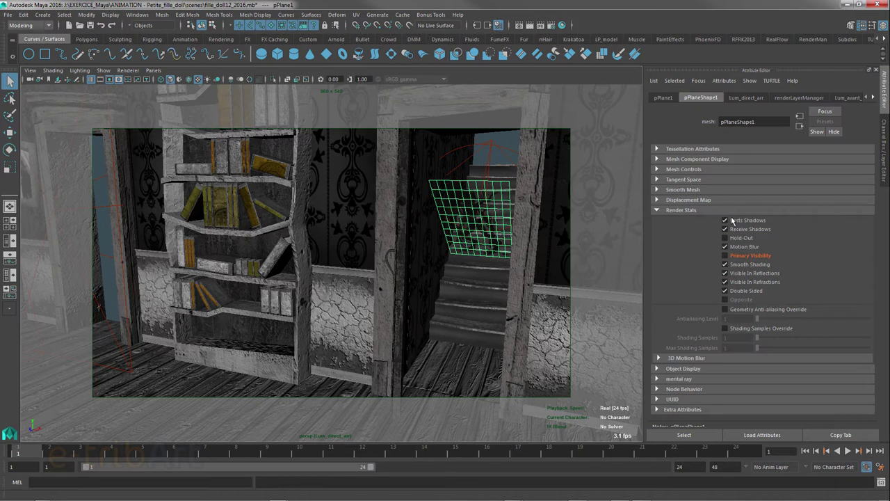
pyautogui.click(734, 257)
pyautogui.keyDown('alt'); pyautogui.moveTo(491, 284); pyautogui.dragTo(499, 244); pyautogui.keyUp('alt')
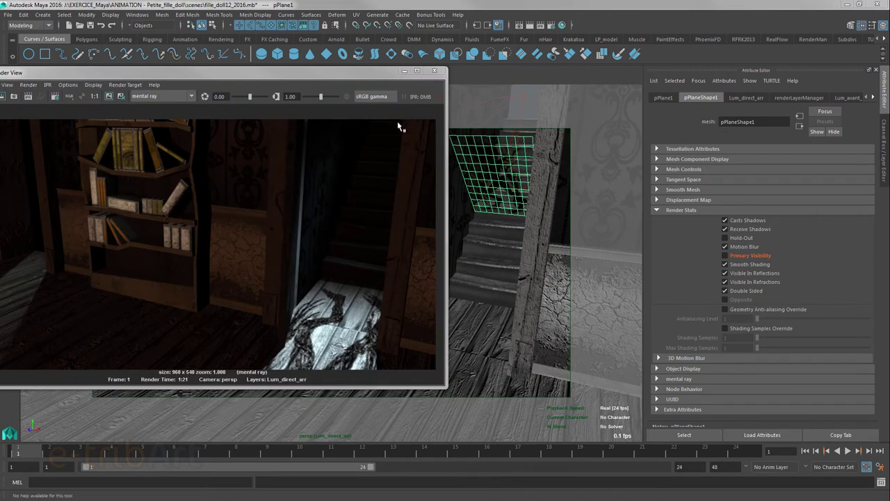
pyautogui.moveTo(358, 75); pyautogui.dragTo(348, 75)
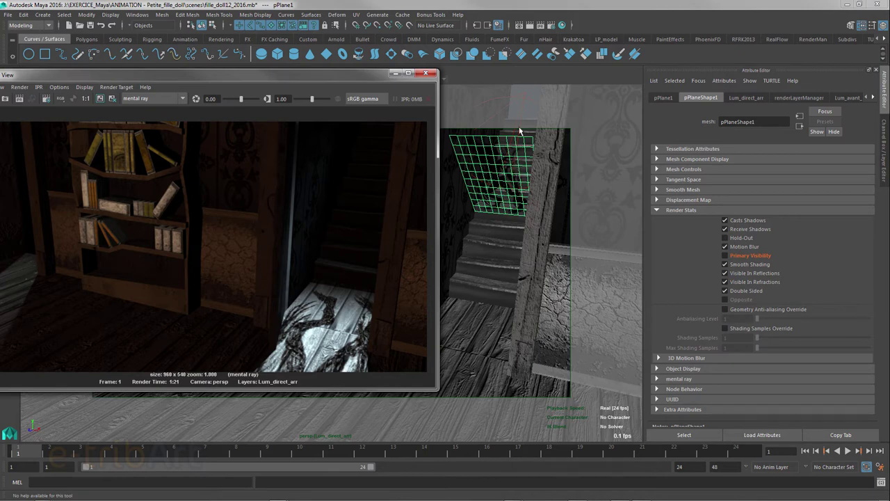
# Select spotLight1 and widen its Cone Angle to about 98.34 degrees.
pyautogui.click(522, 98)
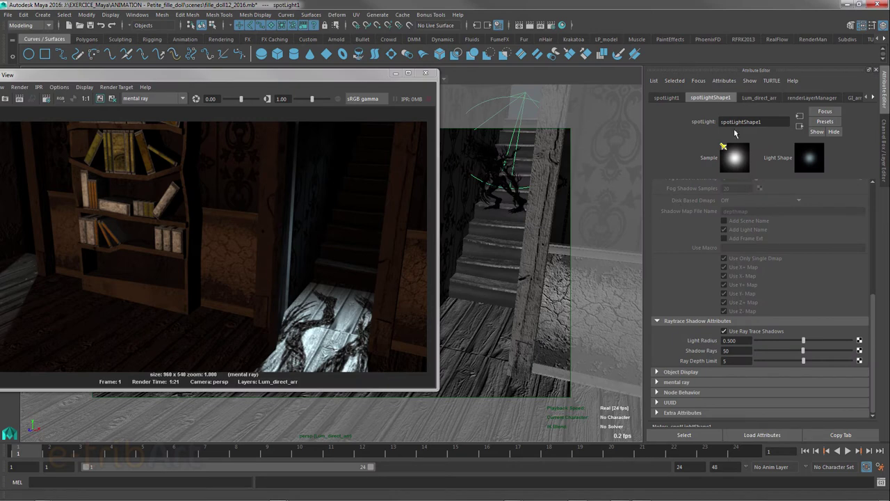
pyautogui.click(666, 98)
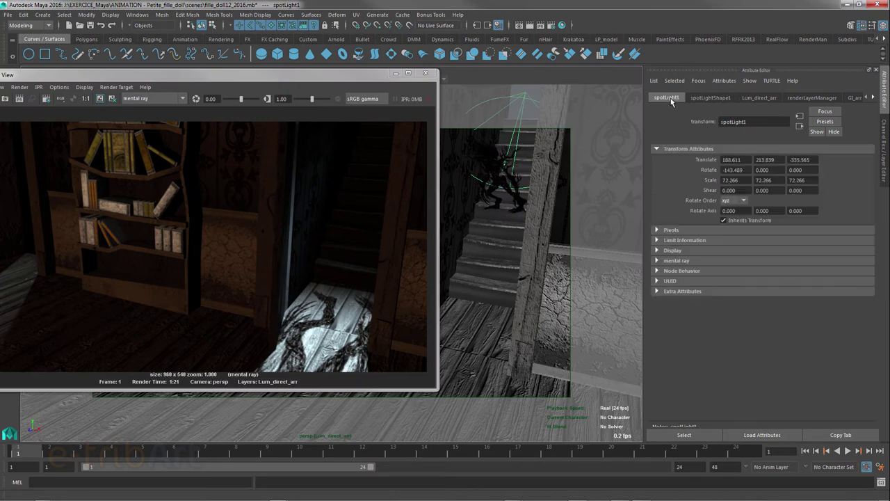
pyautogui.click(711, 98)
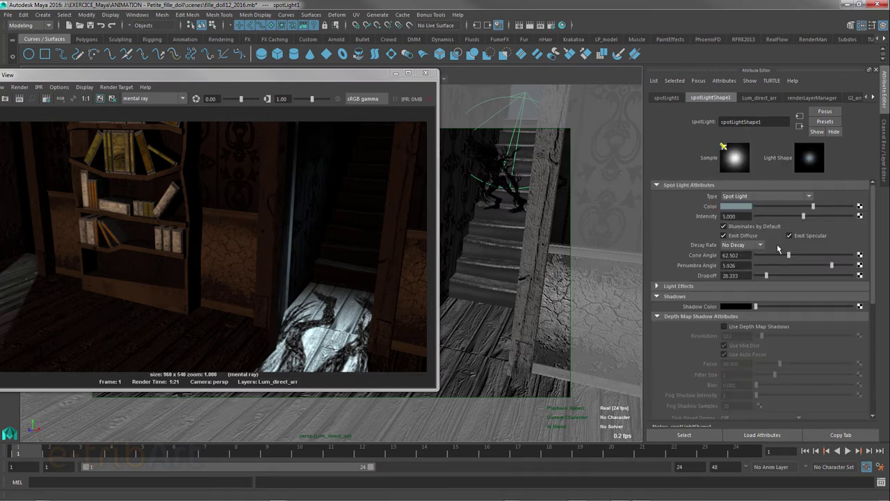
pyautogui.moveTo(788, 255); pyautogui.dragTo(807, 262)
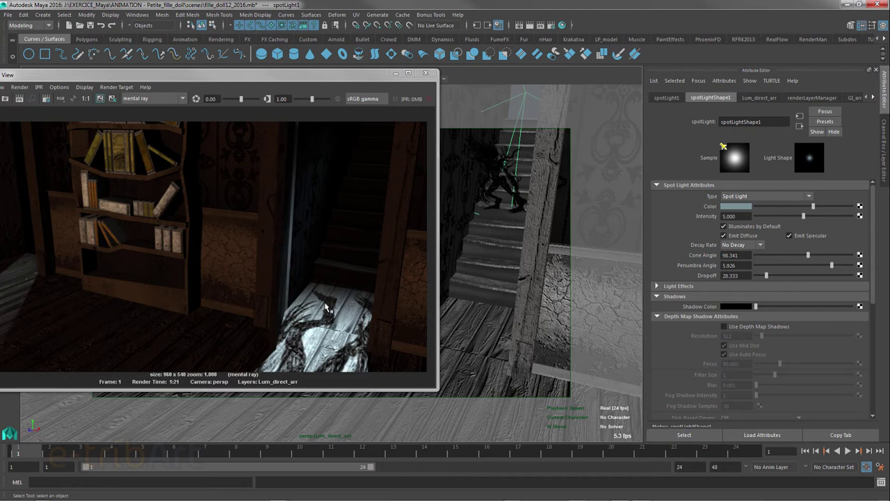
pyautogui.moveTo(331, 75); pyautogui.dragTo(350, 61)
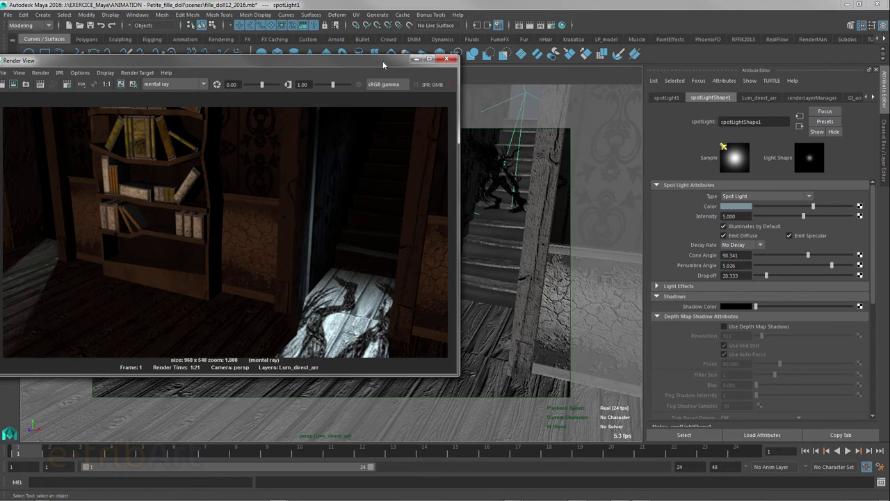
# Add pointLight1 and re-render Lum_direct_arr in mental ray, repositioning the Render View window.
pyautogui.moveTo(384, 66); pyautogui.dragTo(353, 69)
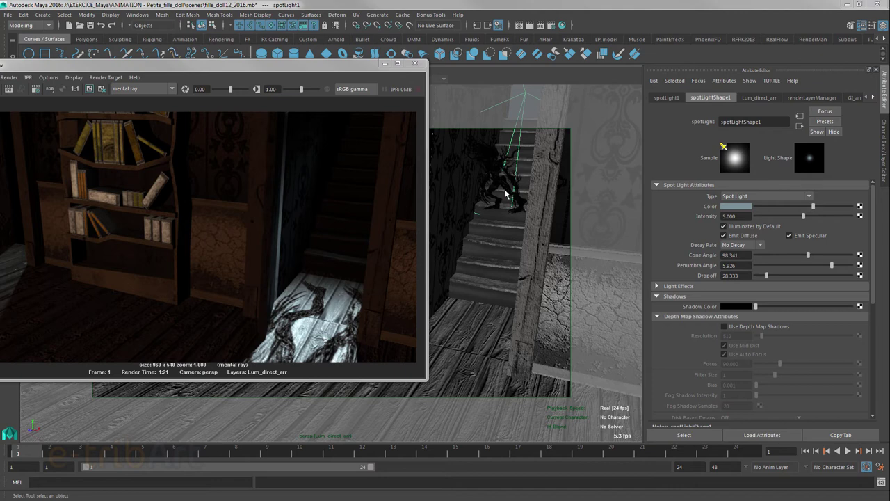
pyautogui.moveTo(354, 68); pyautogui.dragTo(358, 61)
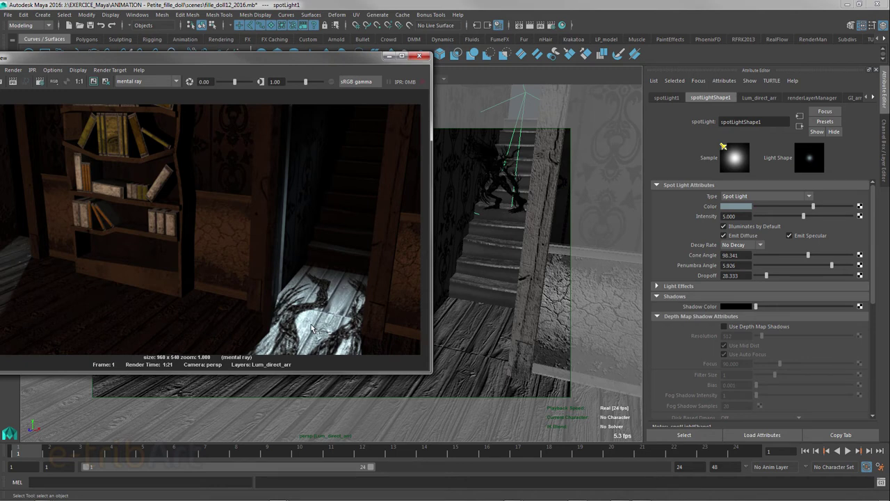
pyautogui.moveTo(353, 62); pyautogui.dragTo(501, 77)
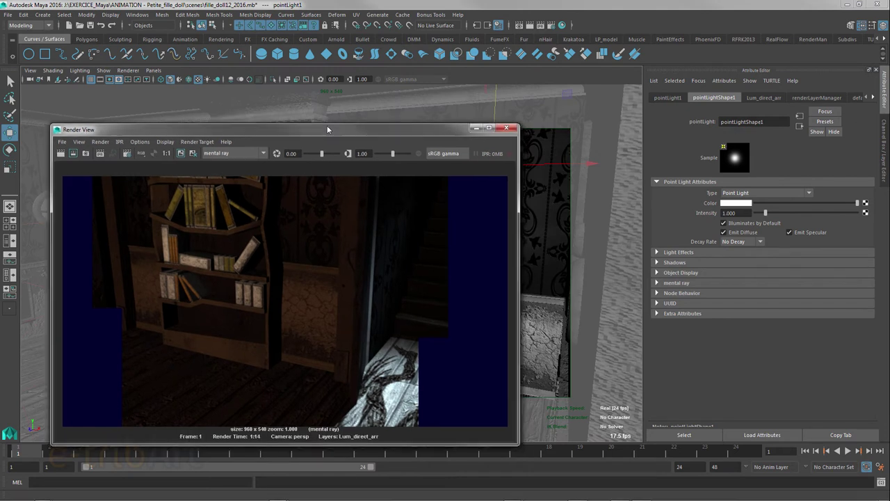
# Drag the Render View window aside and close it to uncover the persp viewport.
pyautogui.moveTo(334, 137); pyautogui.dragTo(318, 102)
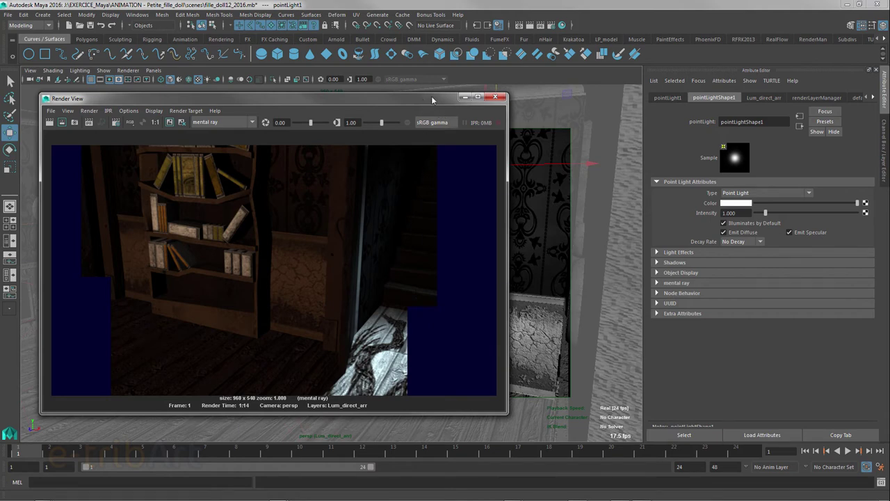
pyautogui.moveTo(432, 99)
pyautogui.mouseDown()
pyautogui.moveTo(516, 106)
pyautogui.moveTo(435, 110)
pyautogui.mouseUp()
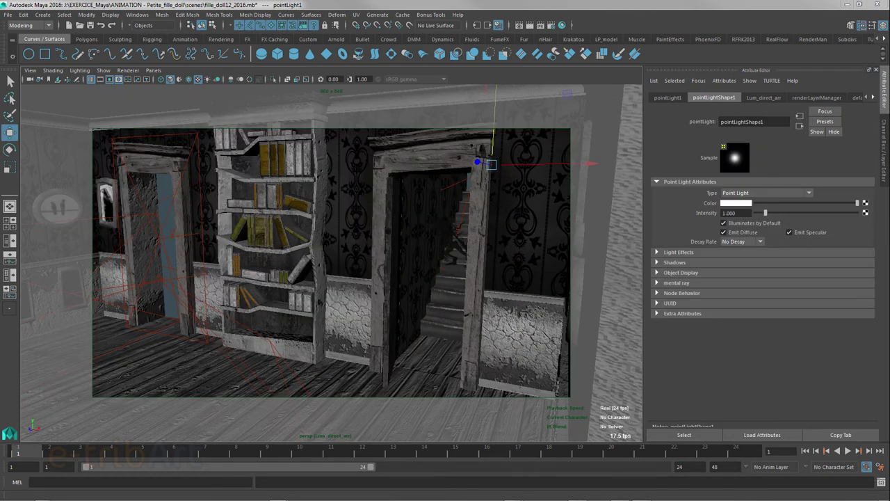
# Lower pointLight1 slightly near the doorway and bring up the Panels > Perspective camera list.
pyautogui.moveTo(463, 243)
pyautogui.keyDown('alt'); pyautogui.mouseDown()
pyautogui.moveTo(478, 254)
pyautogui.moveTo(480, 226)
pyautogui.mouseUp(); pyautogui.keyUp('alt')
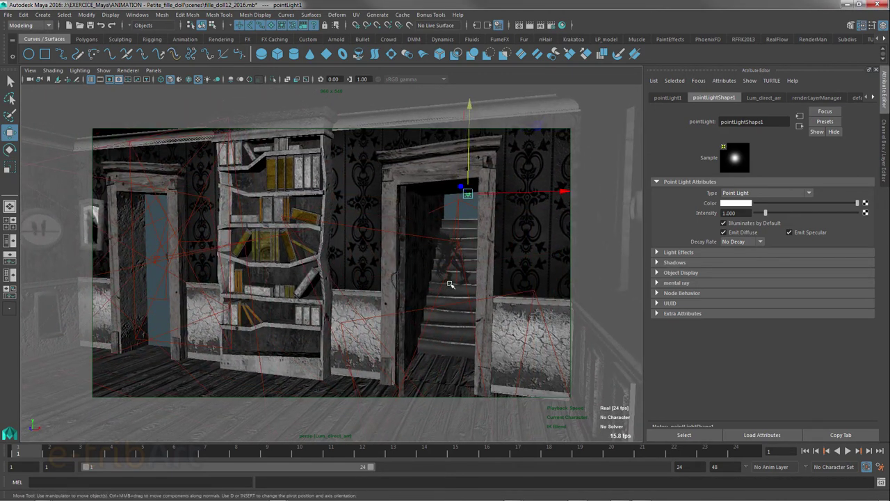
pyautogui.moveTo(469, 106); pyautogui.dragTo(471, 110)
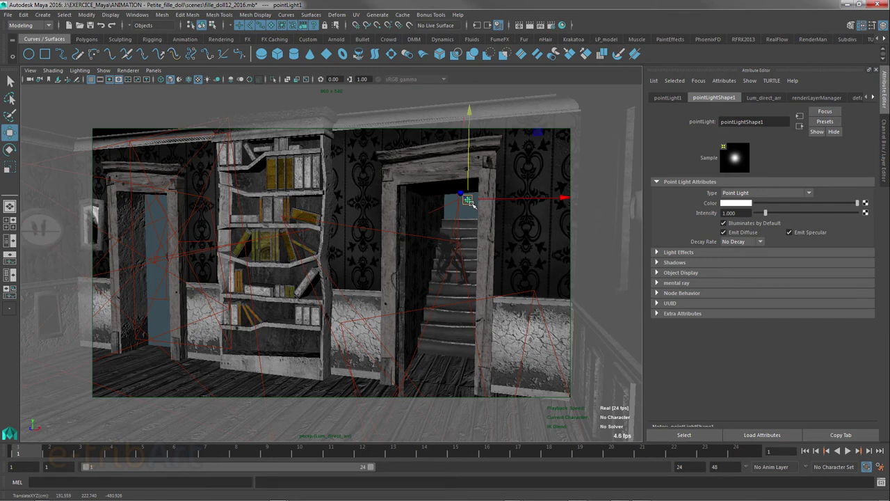
pyautogui.click(157, 71)
pyautogui.moveTo(169, 79)
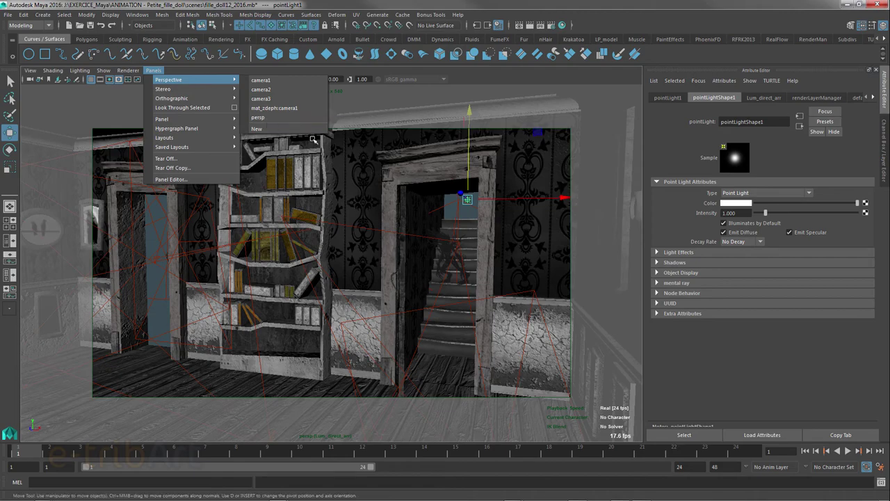
# Reframe the doorway from the front, raise pointLight1 up the stairway, and reopen the camera list.
pyautogui.moveTo(376, 223)
pyautogui.keyDown('alt'); pyautogui.mouseDown()
pyautogui.moveTo(420, 213)
pyautogui.moveTo(272, 212)
pyautogui.moveTo(318, 215)
pyautogui.moveTo(308, 219)
pyautogui.mouseUp(); pyautogui.keyUp('alt')
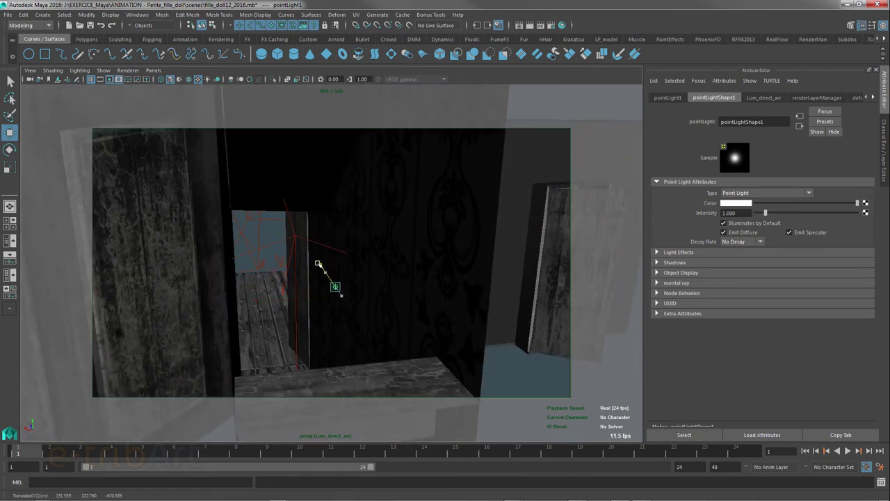
pyautogui.keyDown('alt'); pyautogui.moveTo(318, 258); pyautogui.dragTo(326, 258); pyautogui.keyUp('alt')
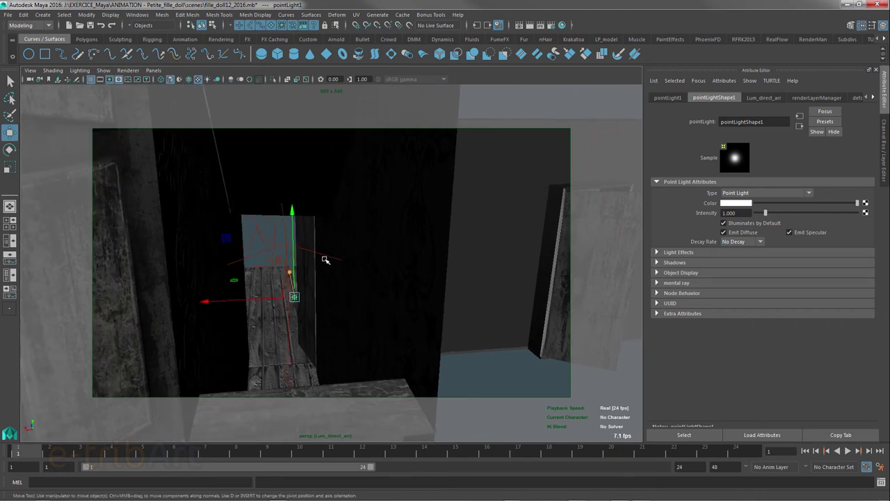
pyautogui.moveTo(295, 214)
pyautogui.mouseDown()
pyautogui.moveTo(290, 181)
pyautogui.moveTo(304, 209)
pyautogui.moveTo(296, 212)
pyautogui.mouseUp()
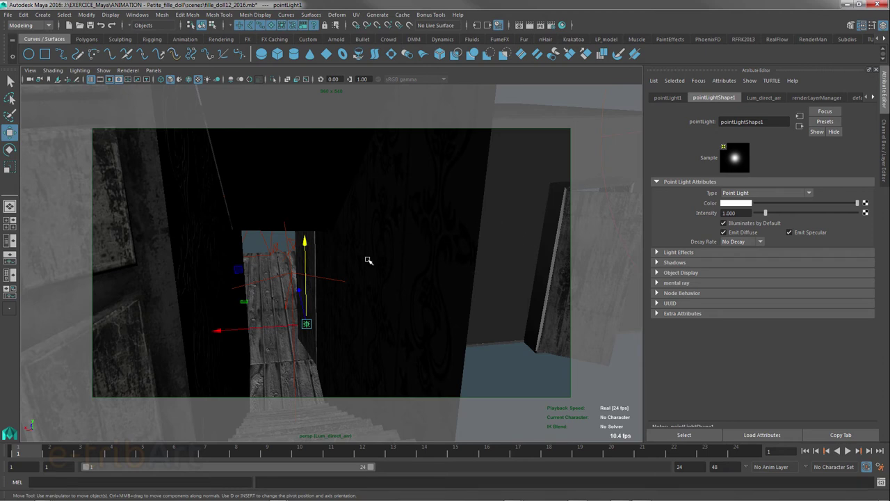
pyautogui.click(158, 75)
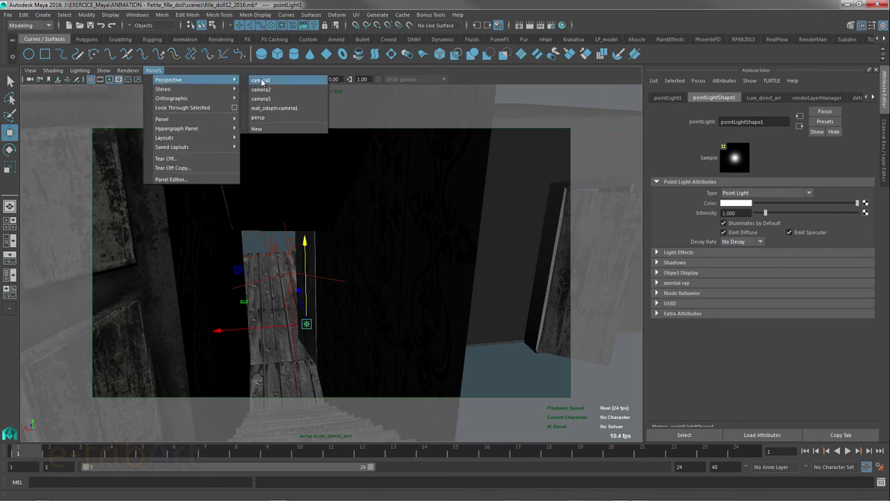
# Look through persp, reframe the doorway, move pointLight1 to the stair top, and select pPlane1.
pyautogui.click(278, 117)
pyautogui.moveTo(258, 212)
pyautogui.keyDown('alt'); pyautogui.mouseDown()
pyautogui.moveTo(348, 238)
pyautogui.moveTo(455, 235)
pyautogui.mouseUp(); pyautogui.keyUp('alt')
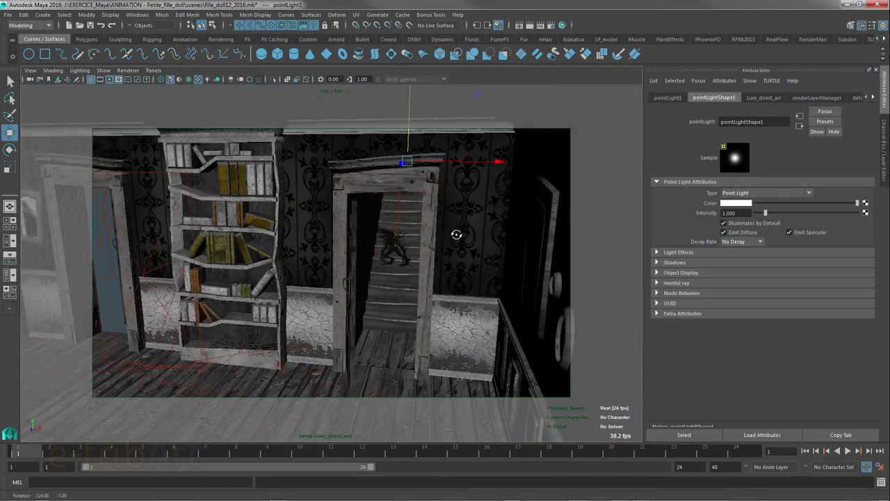
pyautogui.keyDown('alt'); pyautogui.moveTo(455, 225); pyautogui.dragTo(489, 200, button='middle'); pyautogui.keyUp('alt')
pyautogui.keyDown('alt'); pyautogui.moveTo(489, 201); pyautogui.dragTo(474, 204); pyautogui.keyUp('alt')
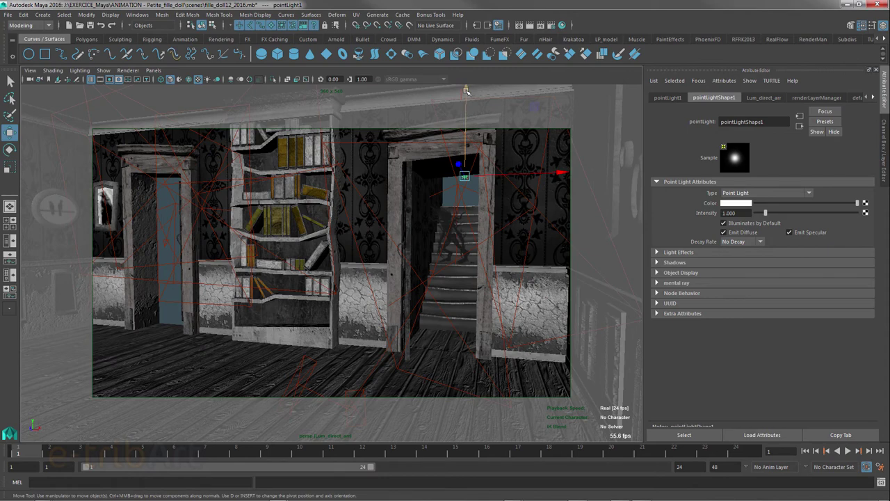
pyautogui.moveTo(464, 109)
pyautogui.mouseDown()
pyautogui.moveTo(461, 234)
pyautogui.moveTo(459, 223)
pyautogui.moveTo(510, 232)
pyautogui.moveTo(487, 208)
pyautogui.mouseUp()
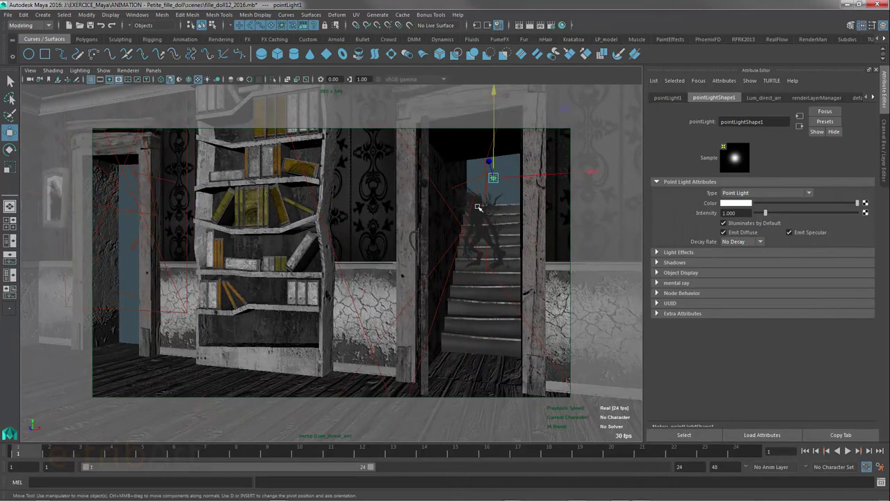
pyautogui.click(478, 207)
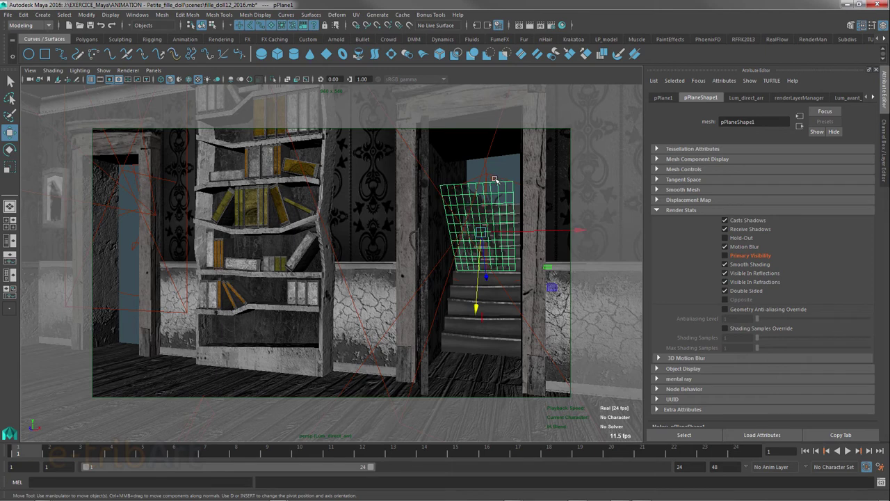
# Select pointLight1 and head to Windows > Relationship Editors > Light Linking.
pyautogui.scroll(1, 496, 212)
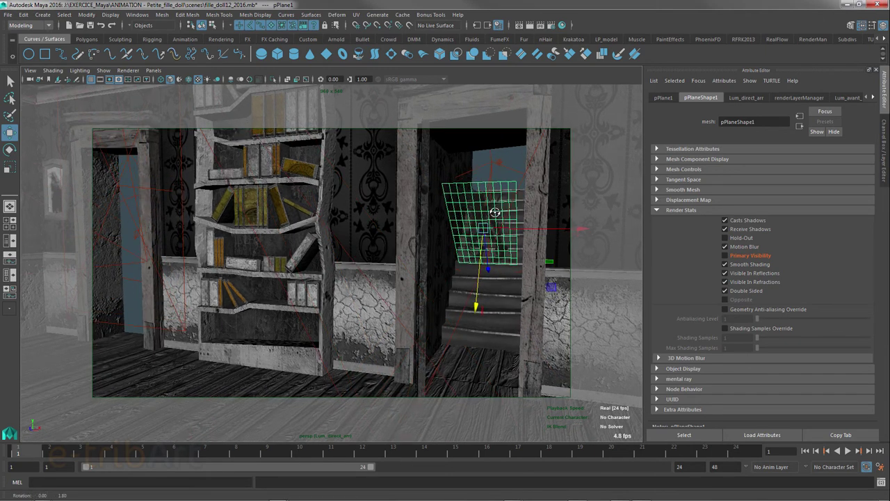
pyautogui.scroll(1, 496, 212)
pyautogui.scroll(1, 496, 212)
pyautogui.scroll(1, 496, 212)
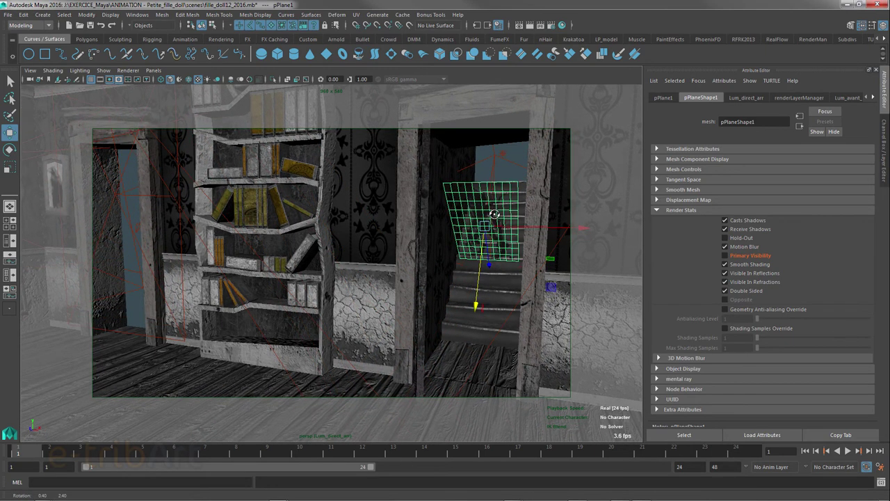
pyautogui.click(505, 151)
pyautogui.click(503, 153)
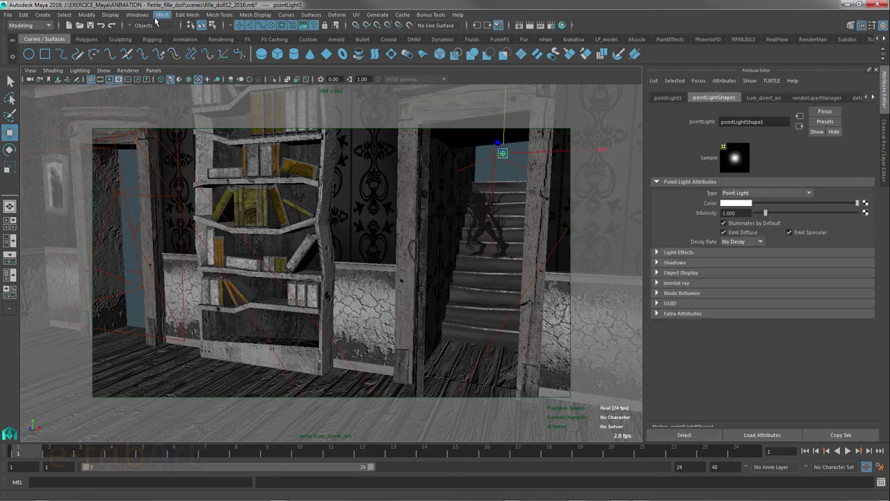
pyautogui.click(149, 16)
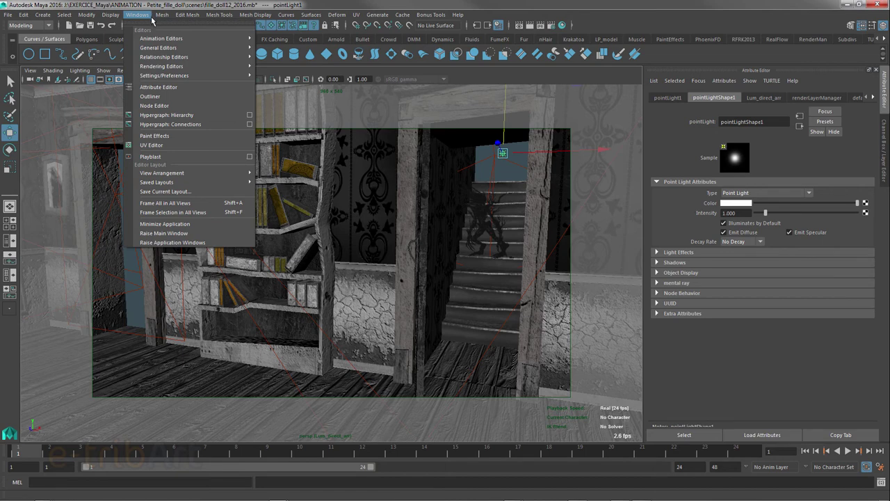
pyautogui.moveTo(164, 57)
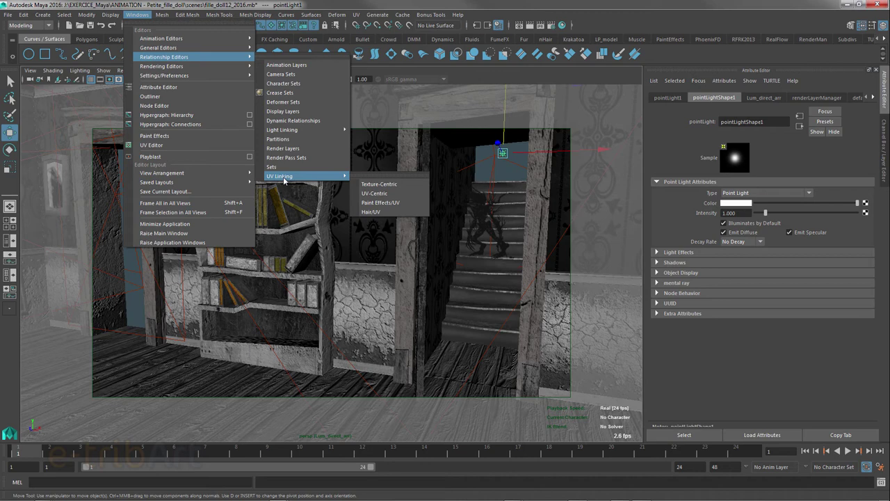
pyautogui.moveTo(282, 129)
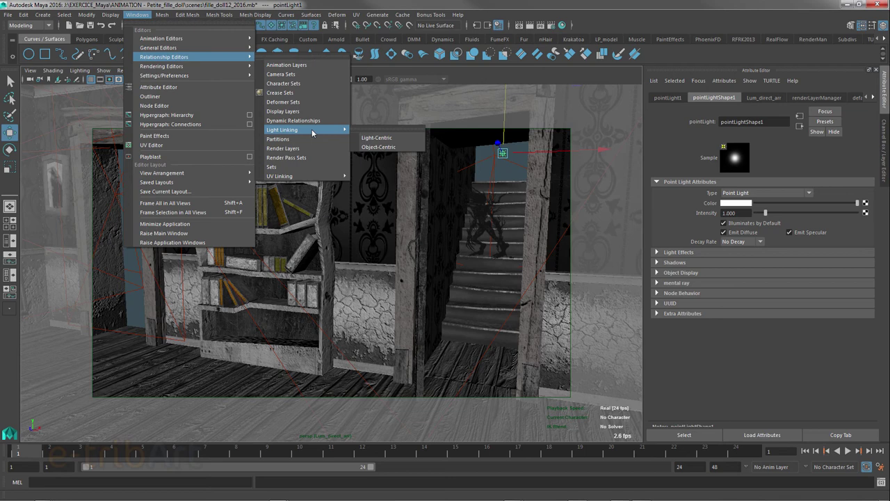
# In Light-Centric linking, pick pointLight1 and unlink pPlane1 from its illuminated objects.
pyautogui.click(376, 142)
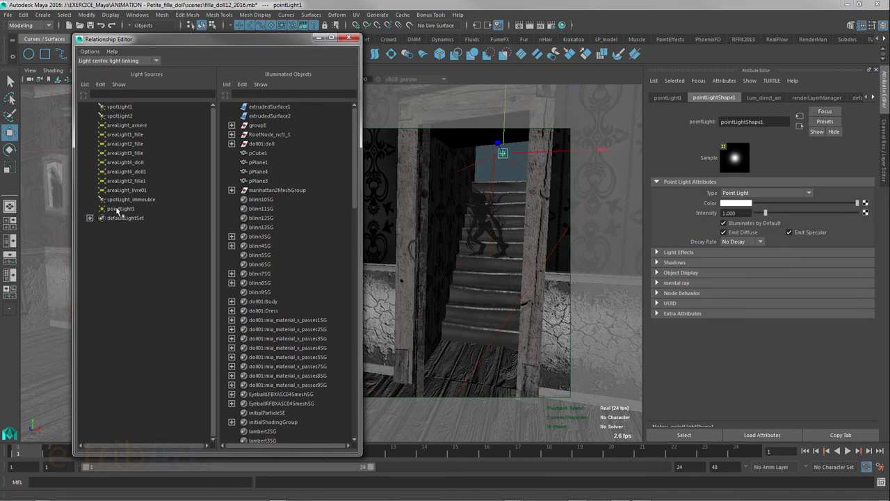
pyautogui.click(116, 208)
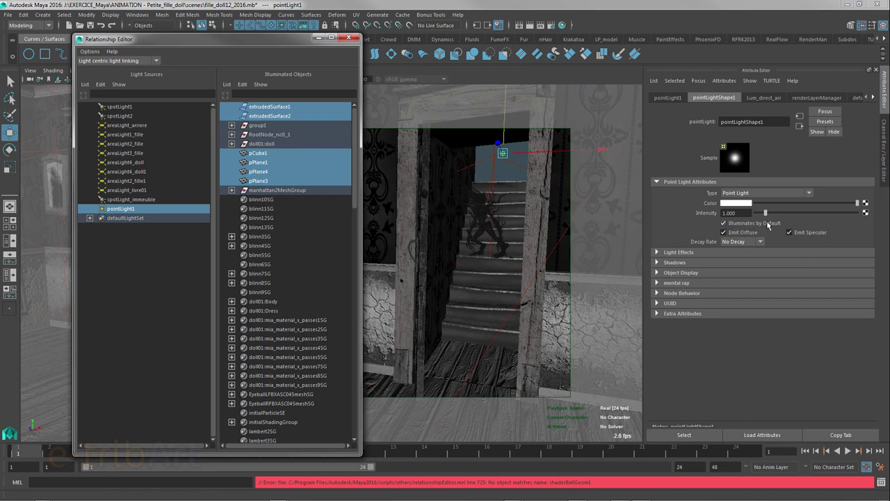
pyautogui.click(259, 163)
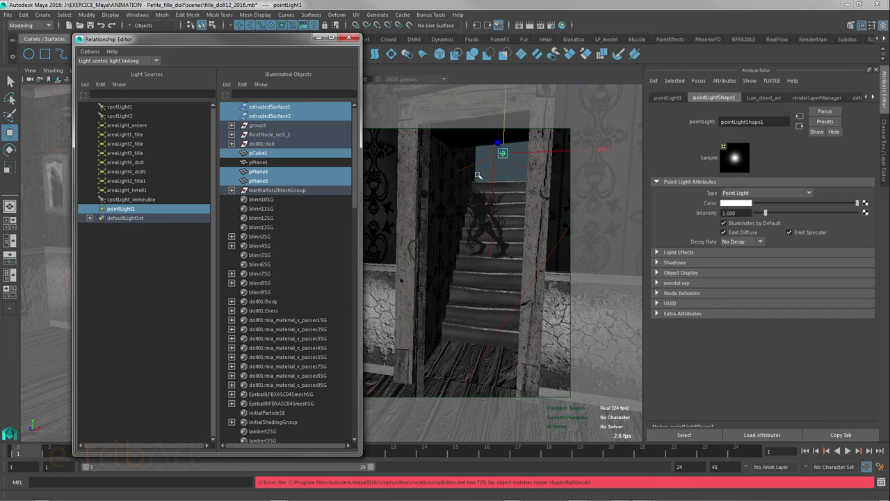
# Set pointLight1's raytrace shadows to Light Radius 0.5, Shadow Rays 15, Ray Depth Limit 5.
pyautogui.click(667, 263)
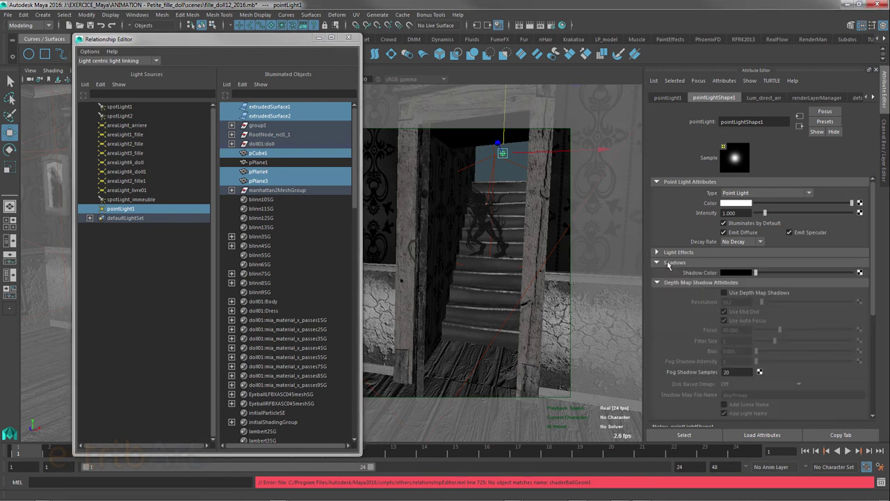
pyautogui.scroll(-3, 705, 298)
pyautogui.scroll(-2, 706, 299)
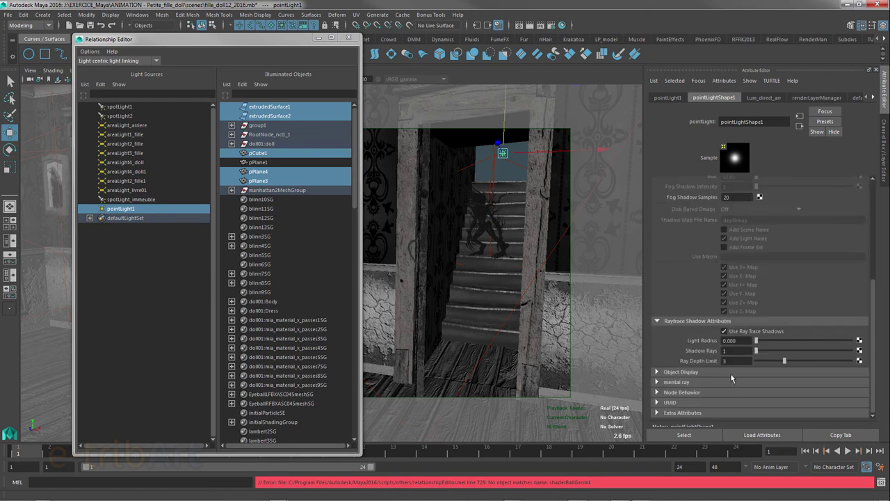
pyautogui.click(740, 341)
pyautogui.write('0.5')
pyautogui.press('Return')
pyautogui.click(733, 352)
pyautogui.write('15')
pyautogui.press('Return')
pyautogui.click(732, 361)
pyautogui.write('5')
pyautogui.press('Return')
pyautogui.moveTo(241, 44); pyautogui.dragTo(887, 61)
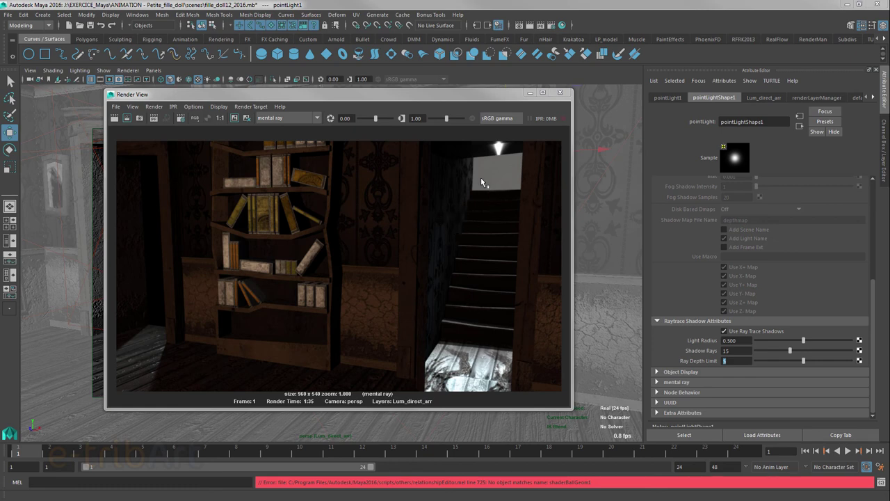
# Keep pointLight1's Decay Rate at No Decay and drag the Render View off-screen.
pyautogui.moveTo(431, 96); pyautogui.dragTo(415, 99)
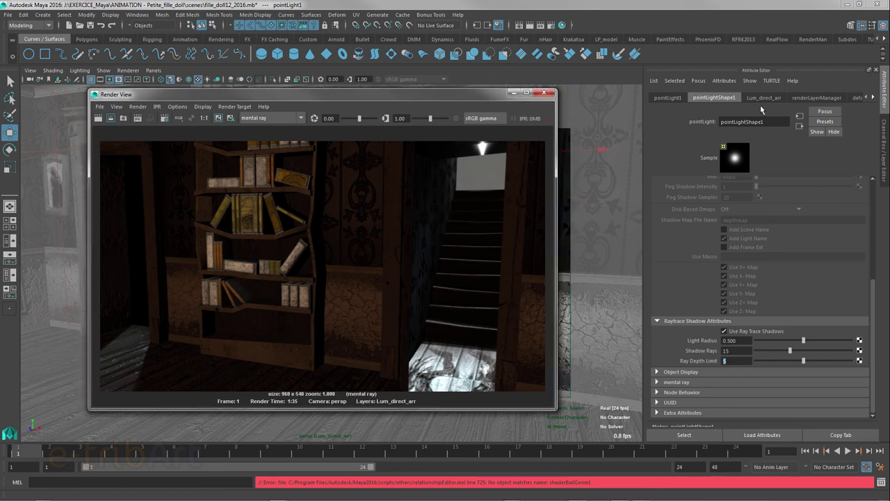
pyautogui.click(873, 201)
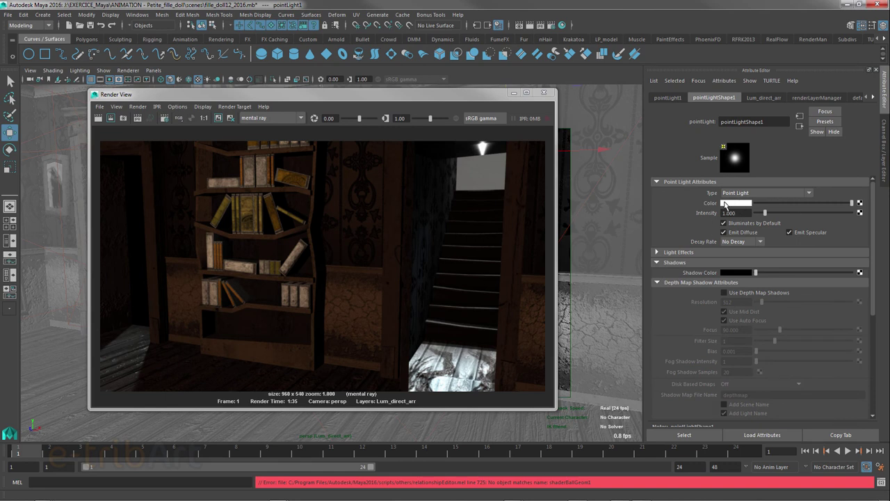
pyautogui.click(741, 243)
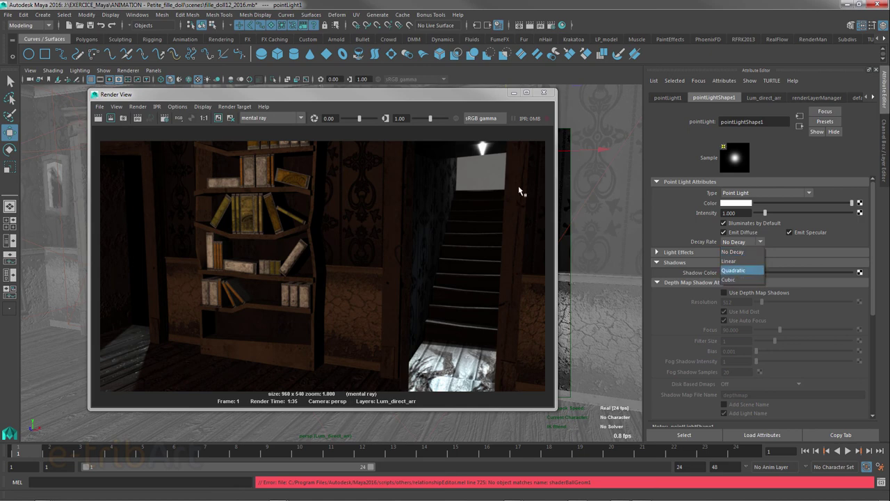
pyautogui.click(360, 99)
pyautogui.moveTo(400, 96)
pyautogui.mouseDown()
pyautogui.moveTo(789, 95)
pyautogui.moveTo(753, 86)
pyautogui.moveTo(884, 93)
pyautogui.mouseUp()
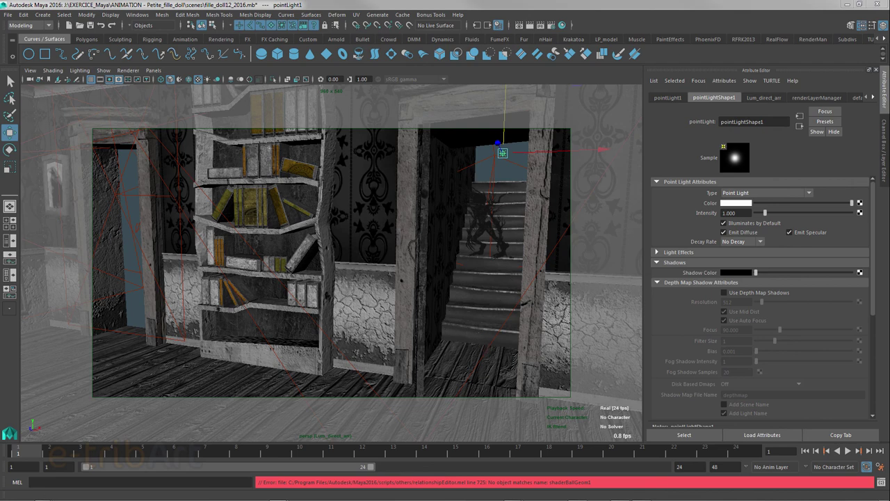
# Move the Render View showing the 1:35 mental ray render of Lum_direct_arr back over the viewport.
pyautogui.moveTo(889, 120); pyautogui.dragTo(104, 84)
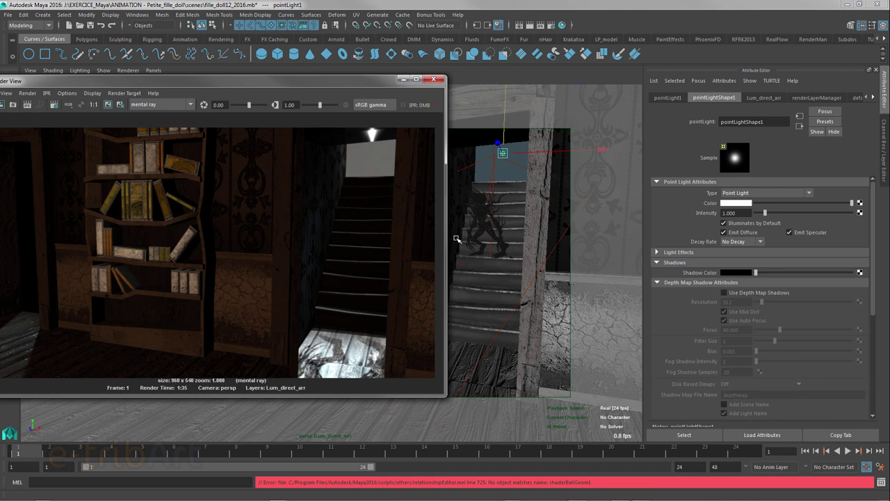
pyautogui.moveTo(306, 81)
pyautogui.mouseDown()
pyautogui.moveTo(434, 86)
pyautogui.moveTo(378, 72)
pyautogui.mouseUp()
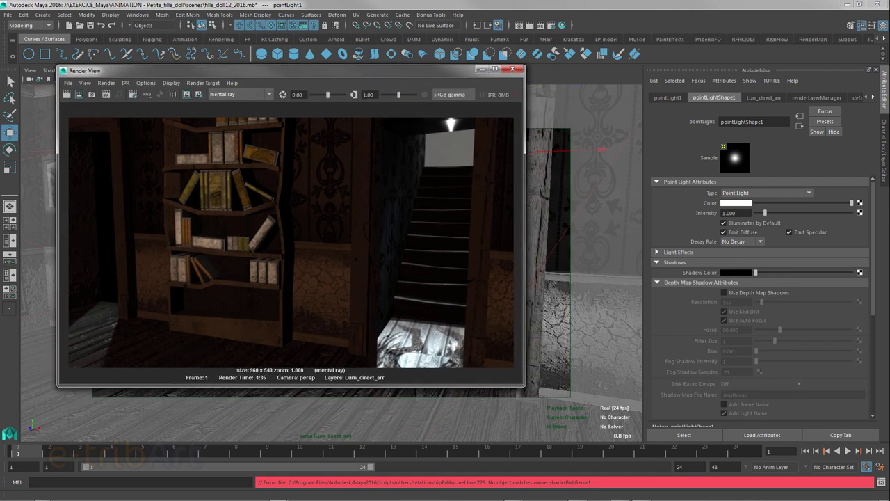